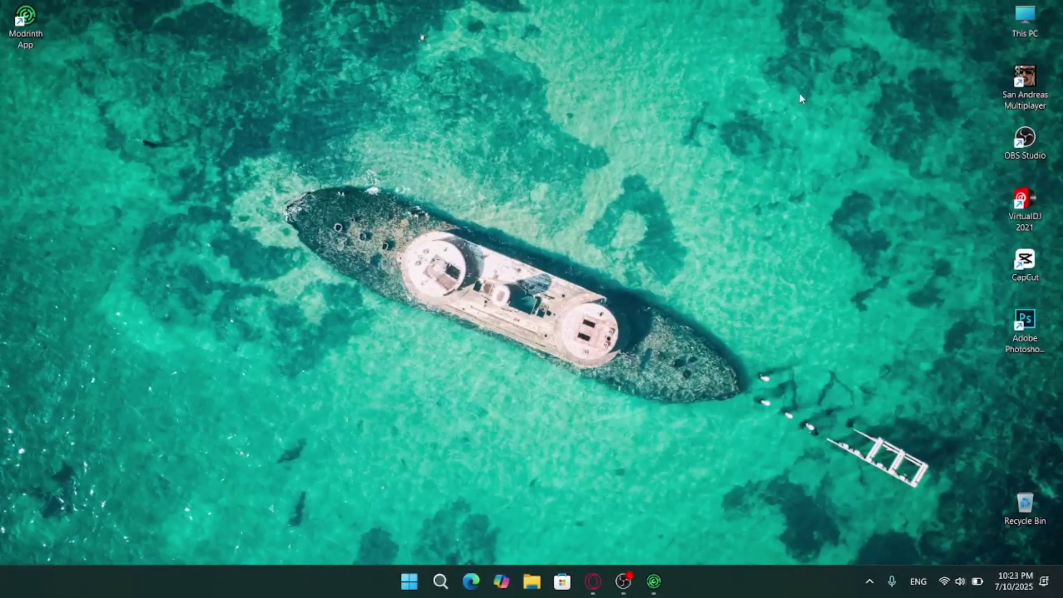
Drag the old Modrinth App desktop shortcut toward the Recycle Bin
mouse_move(25, 22)
mouse_down()
mouse_move(507, 277)
mouse_move(1025, 388)
mouse_up()
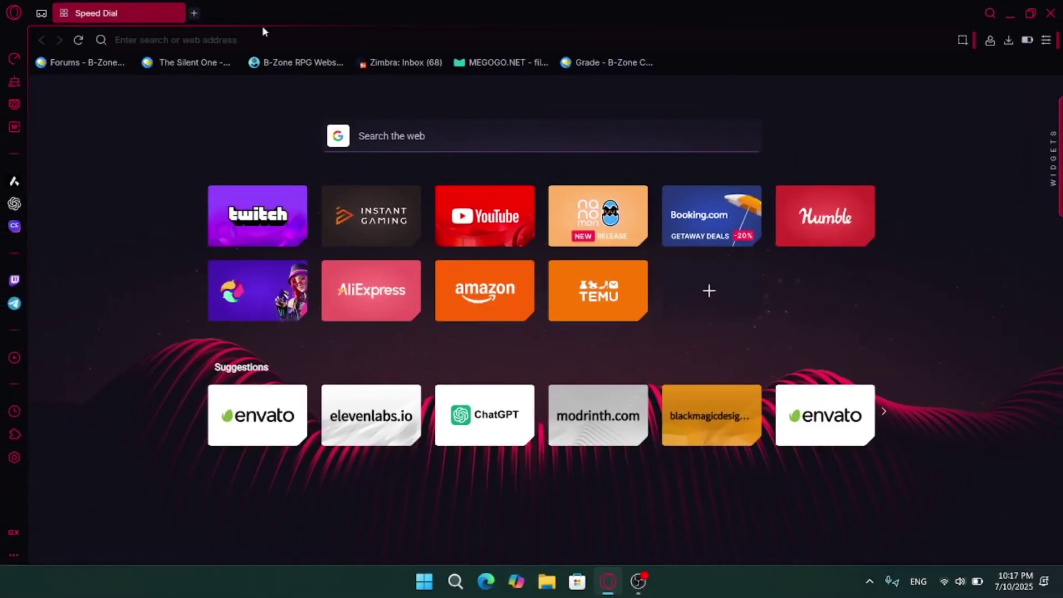
Save the Modrinth App 0.10.3 installer from modrinth.com's download page to the Downloads folder
click(261, 35)
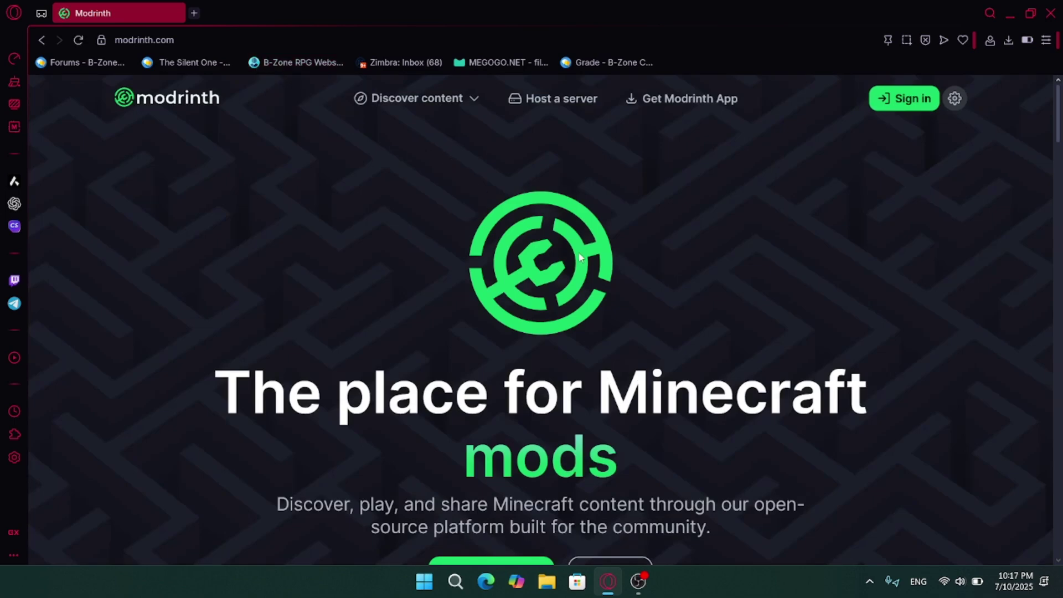
click(672, 103)
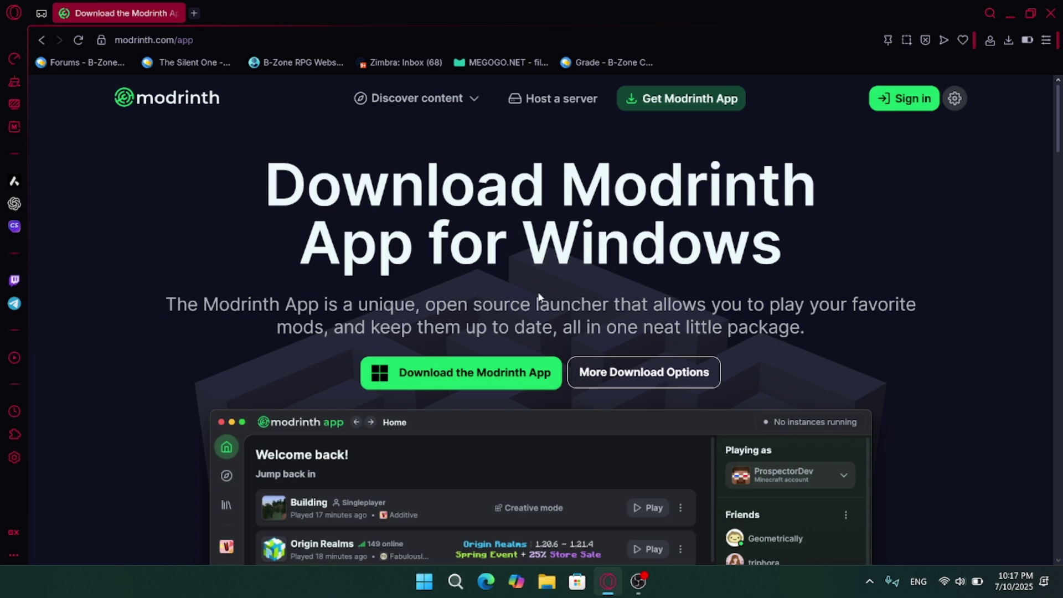
scroll(498, 238, down, 3)
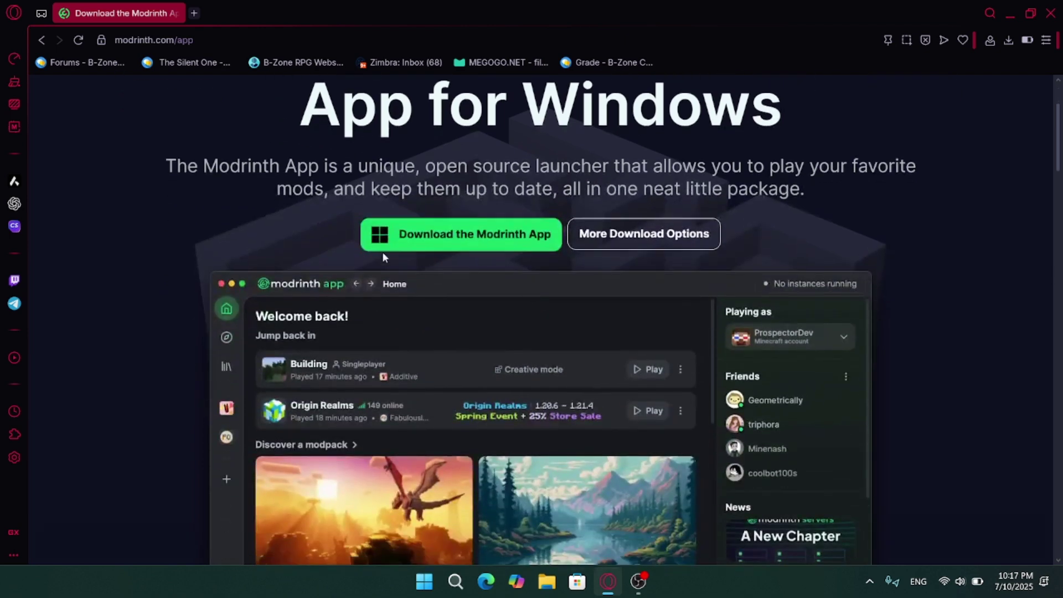
click(447, 237)
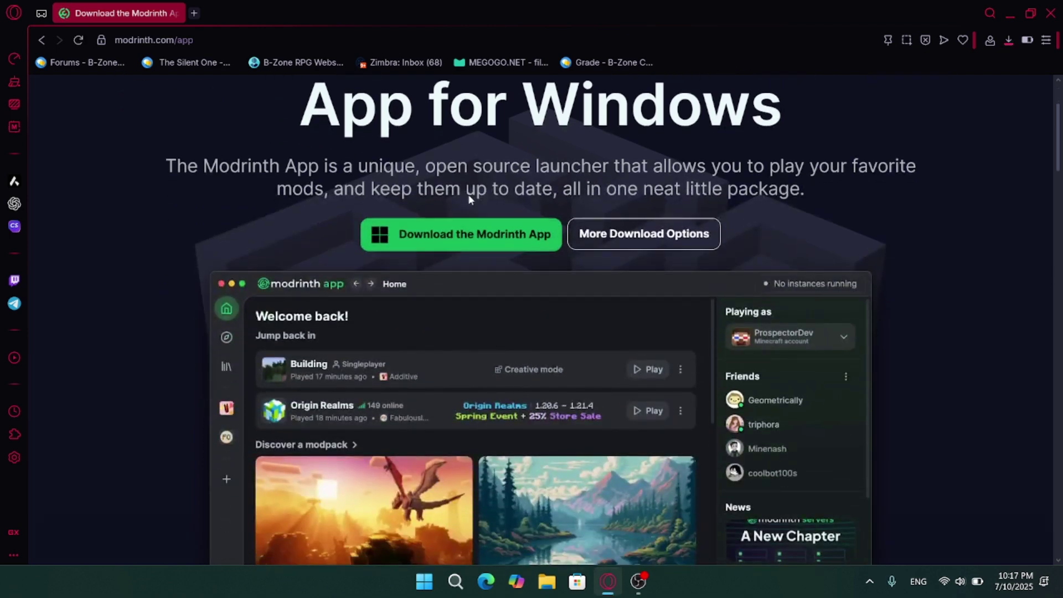
click(54, 161)
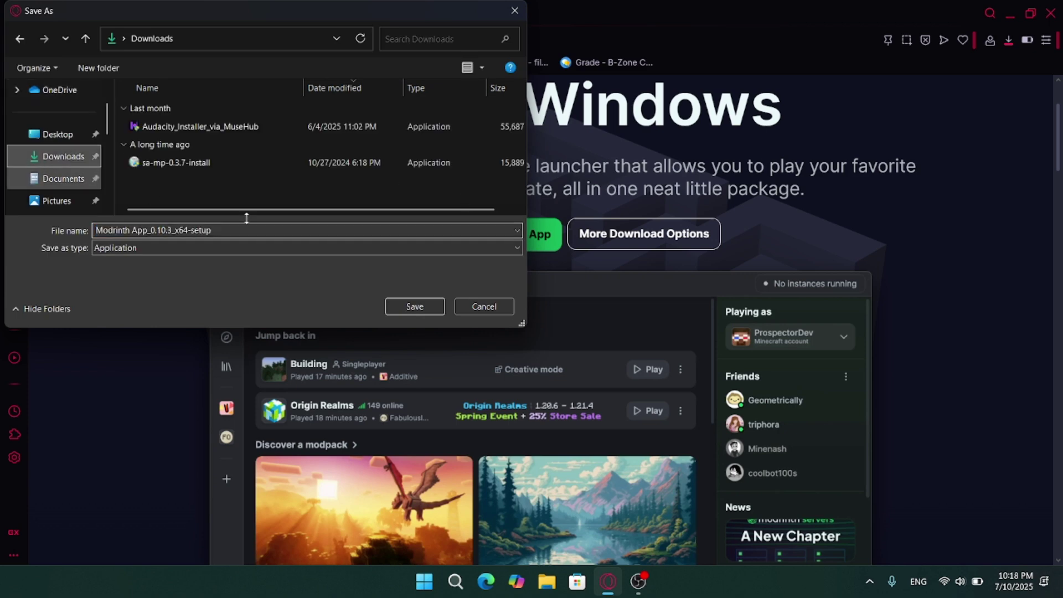
click(414, 306)
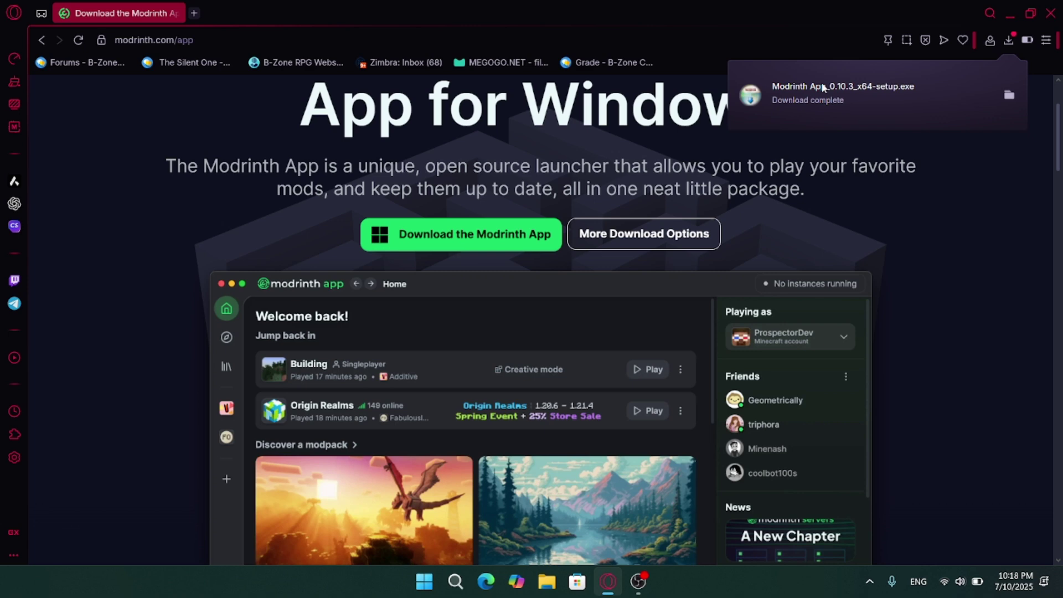
click(822, 95)
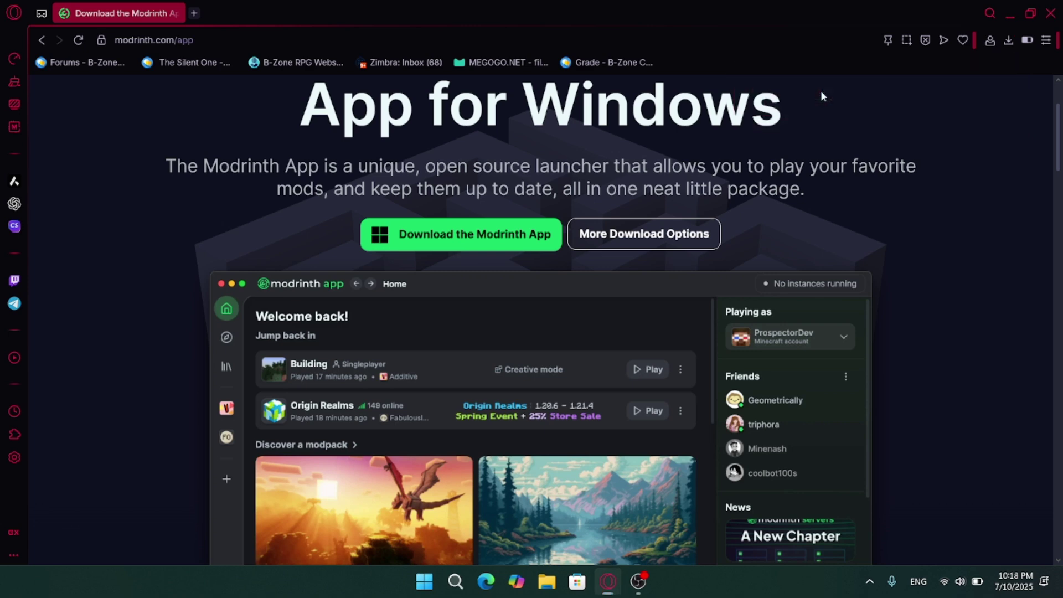
Run Modrinth App Setup with the default Program Files folder and launch the app at finish
click(604, 398)
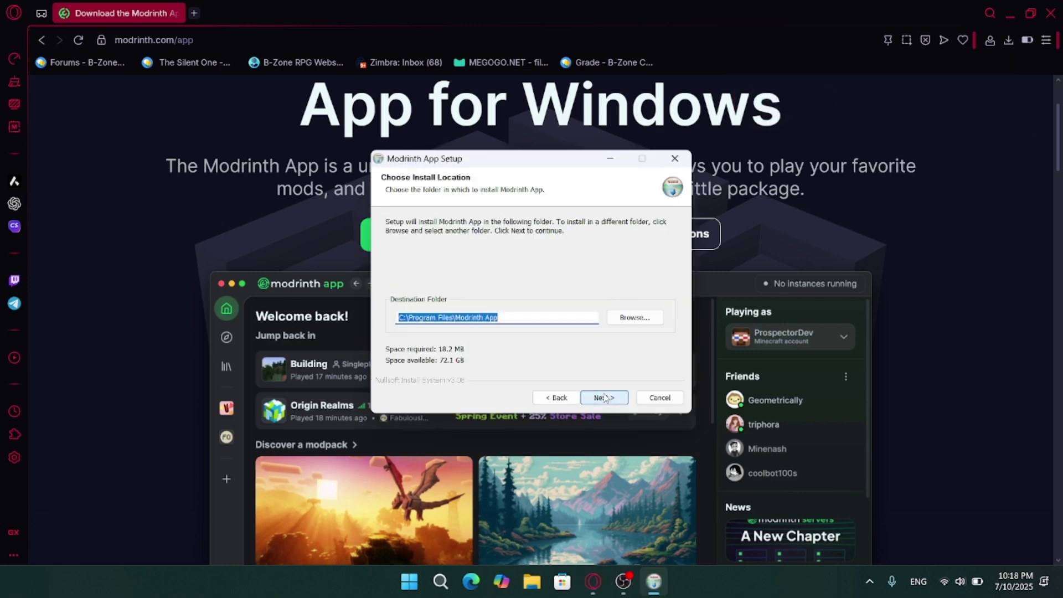
click(604, 397)
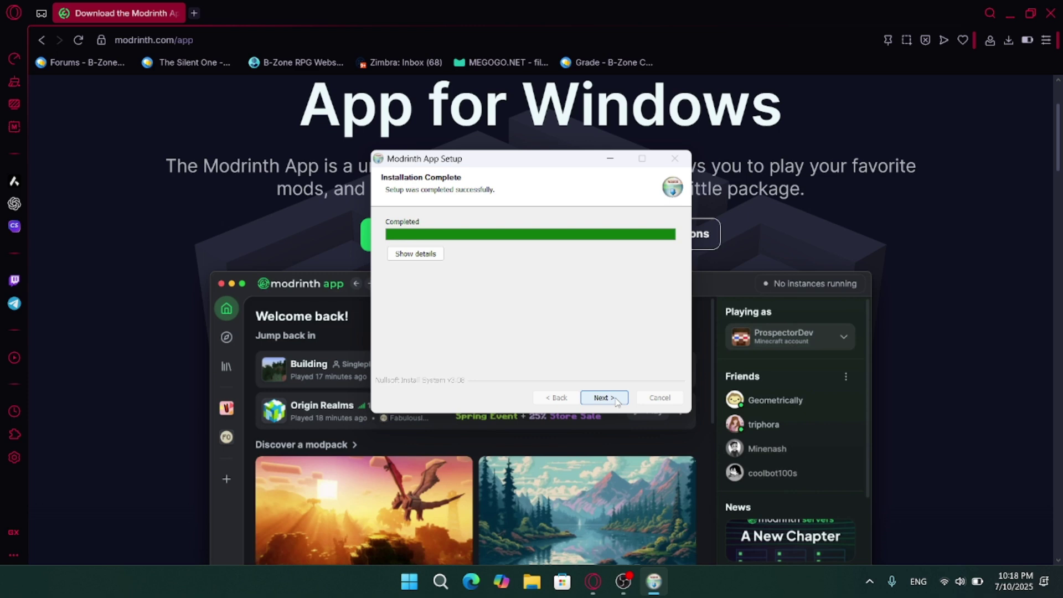
click(603, 397)
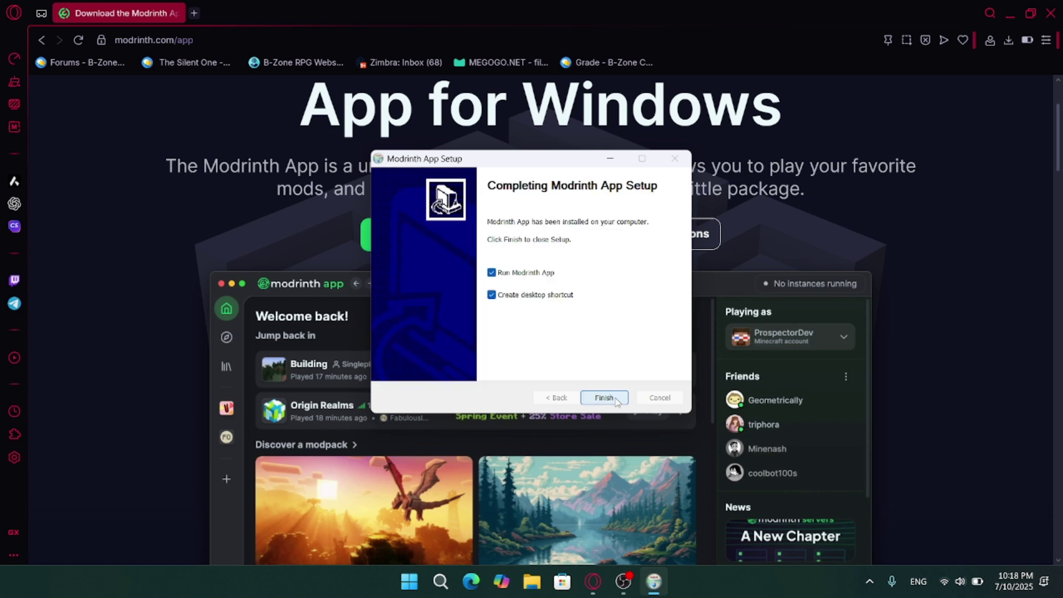
click(613, 398)
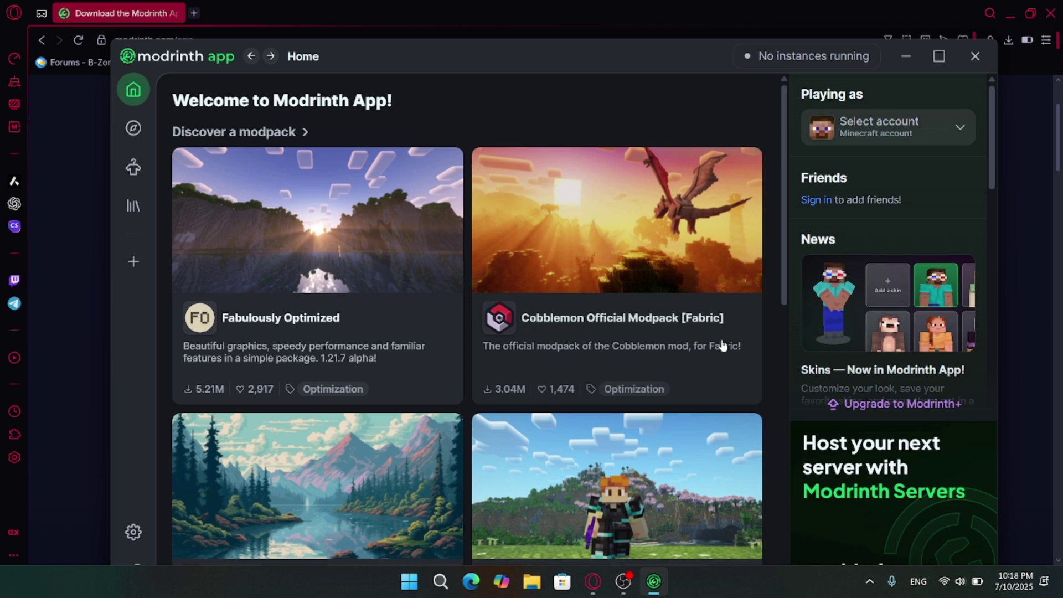
Sign in with a Microsoft Minecraft account and confirm it is the active player
click(909, 128)
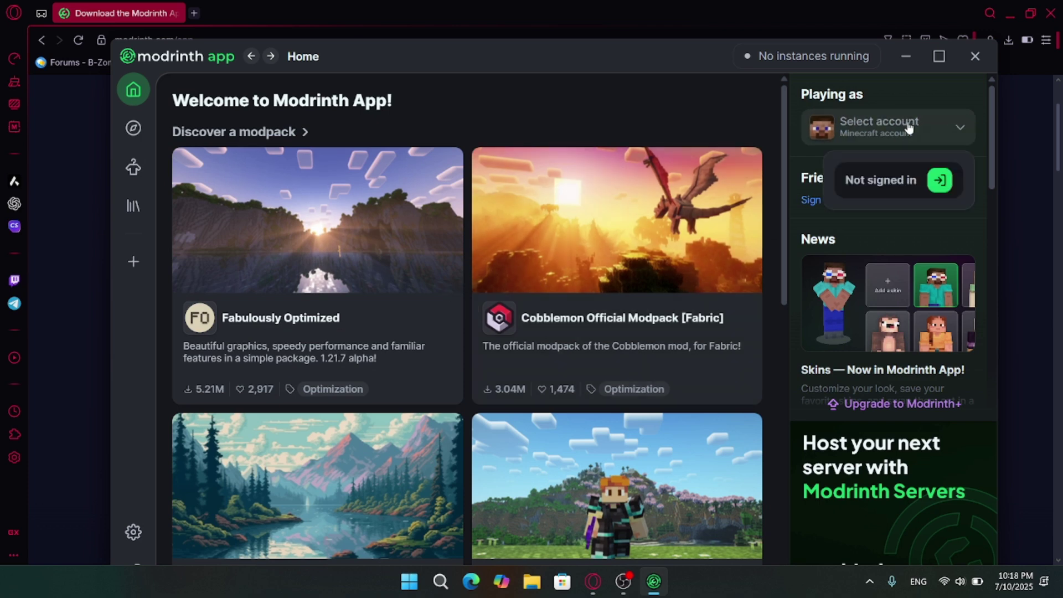
click(936, 183)
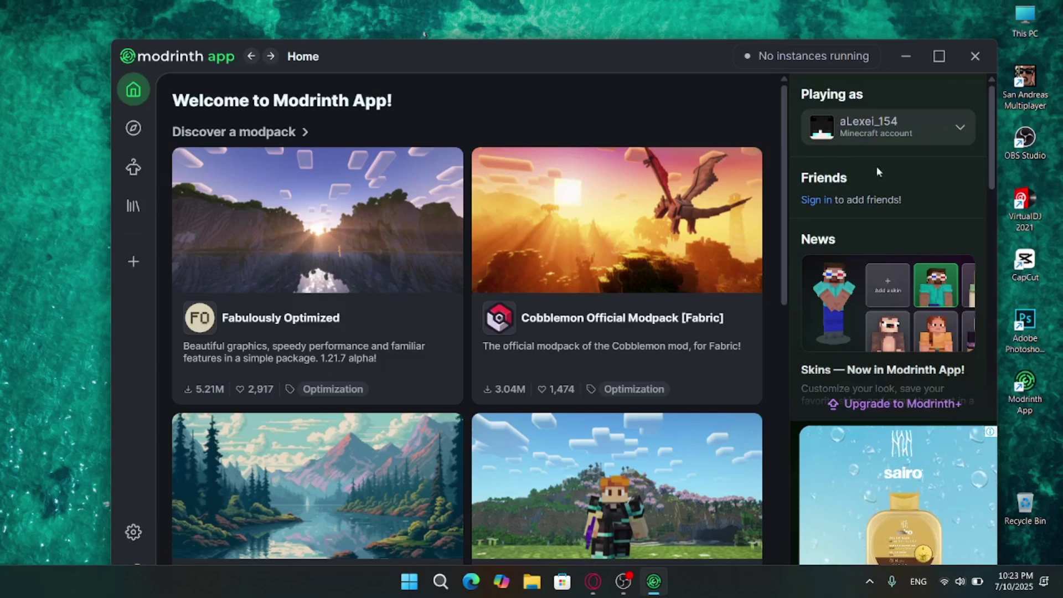
click(930, 125)
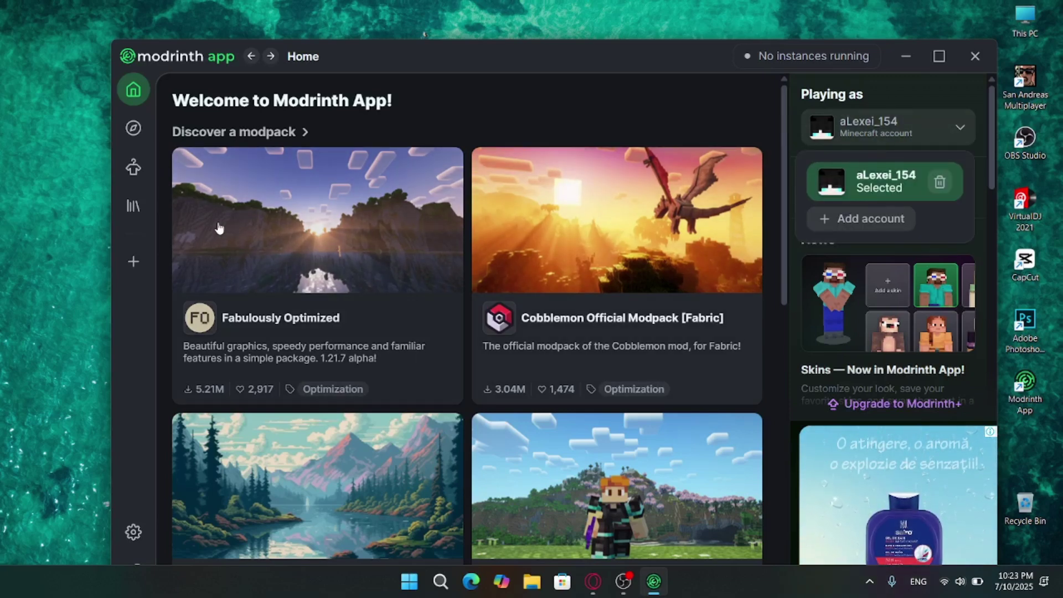
Create an instance named 'MY Game' using the Fabric loader and game version 1.21.6
click(133, 264)
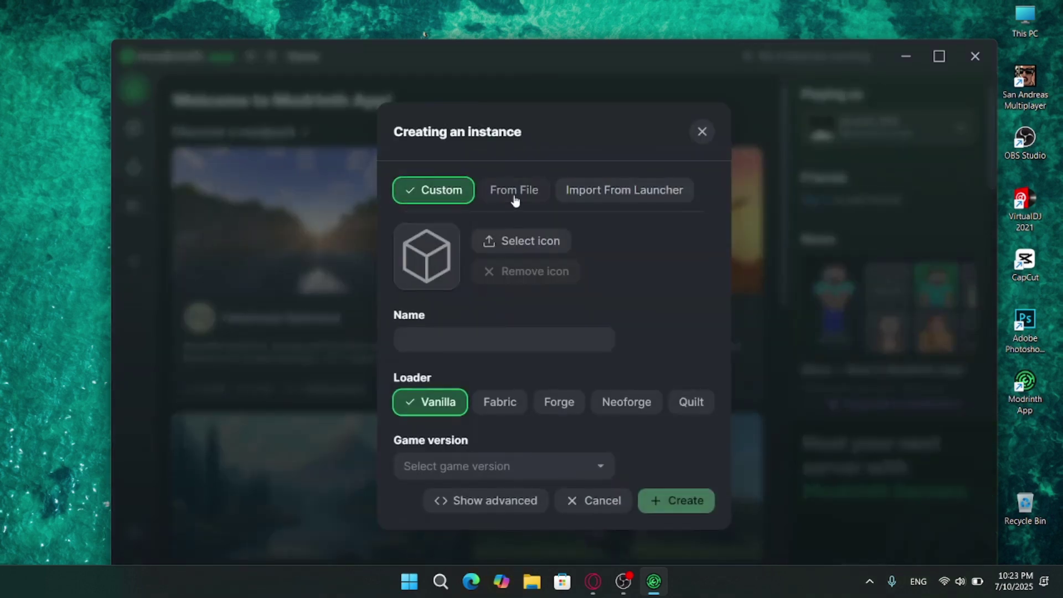
click(449, 350)
text(MY Game)
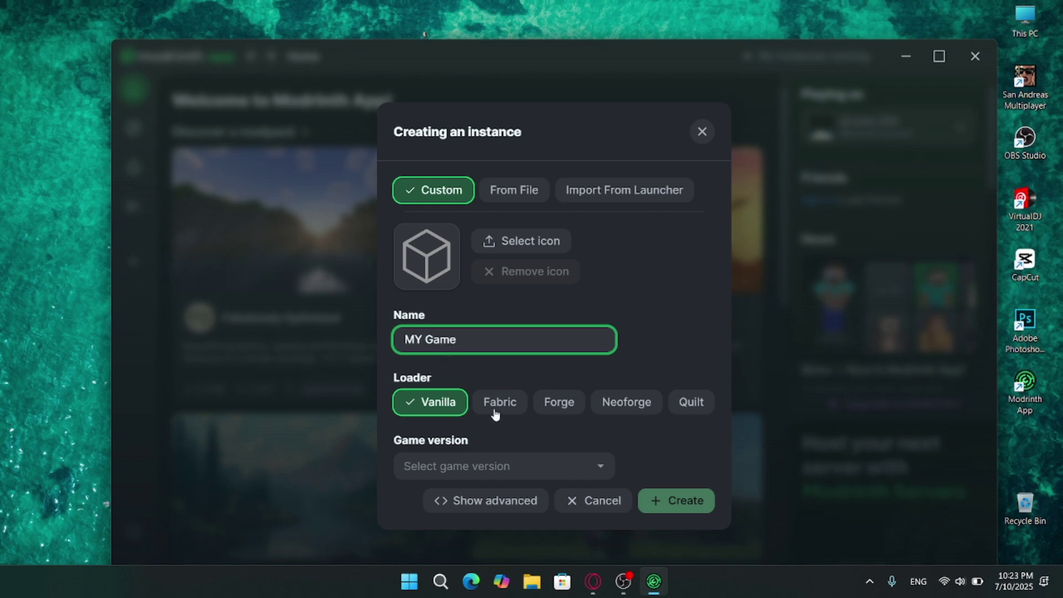
click(496, 414)
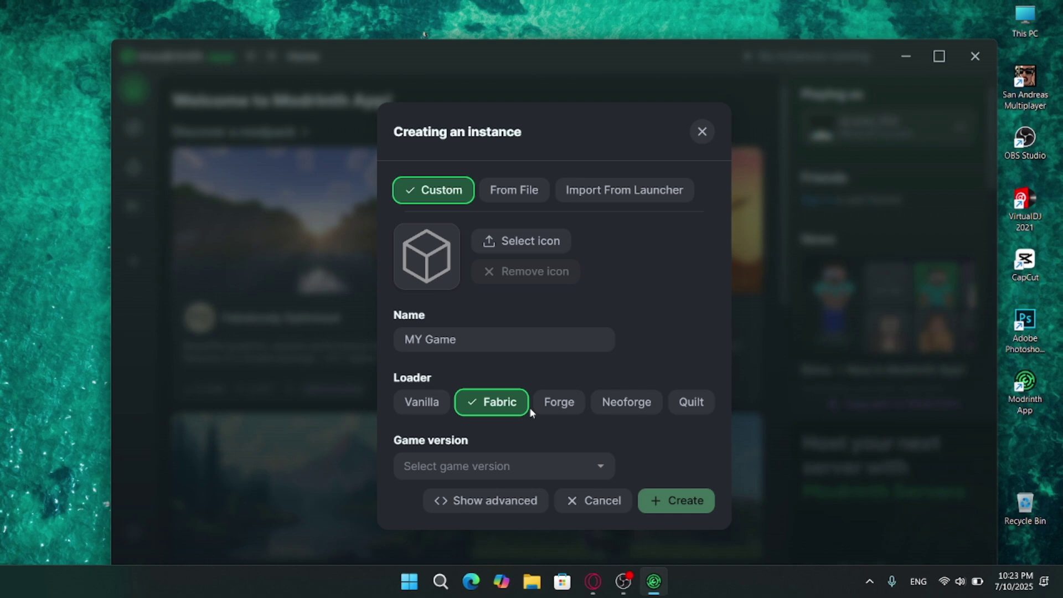
click(521, 468)
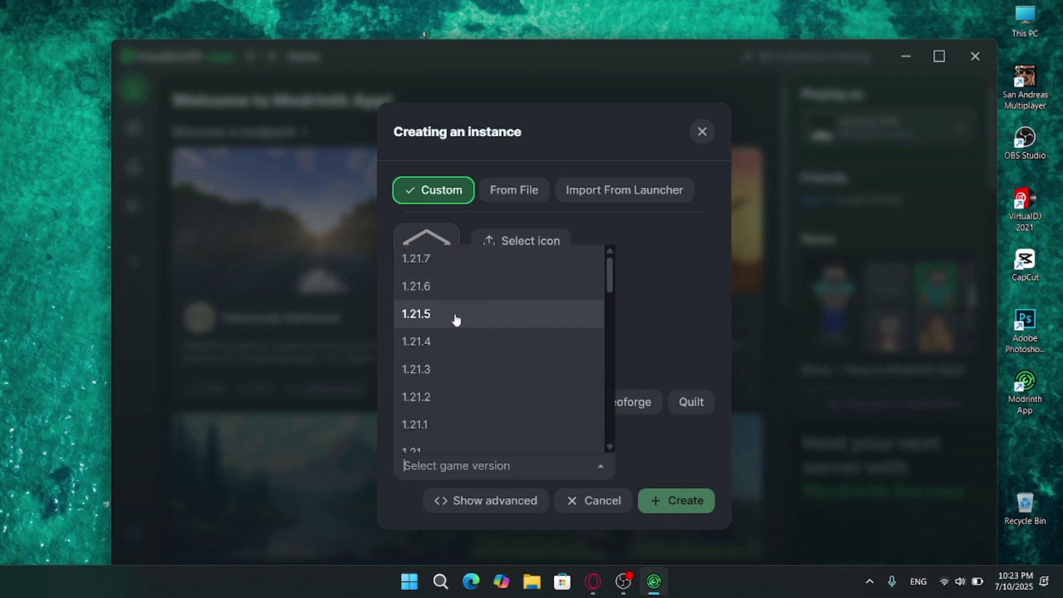
click(444, 287)
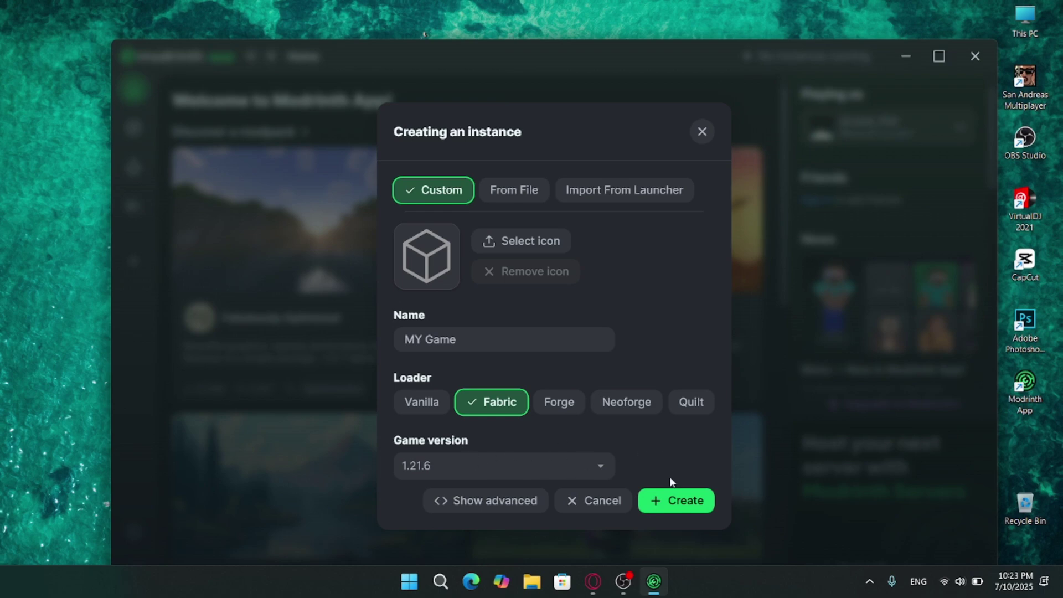
click(678, 501)
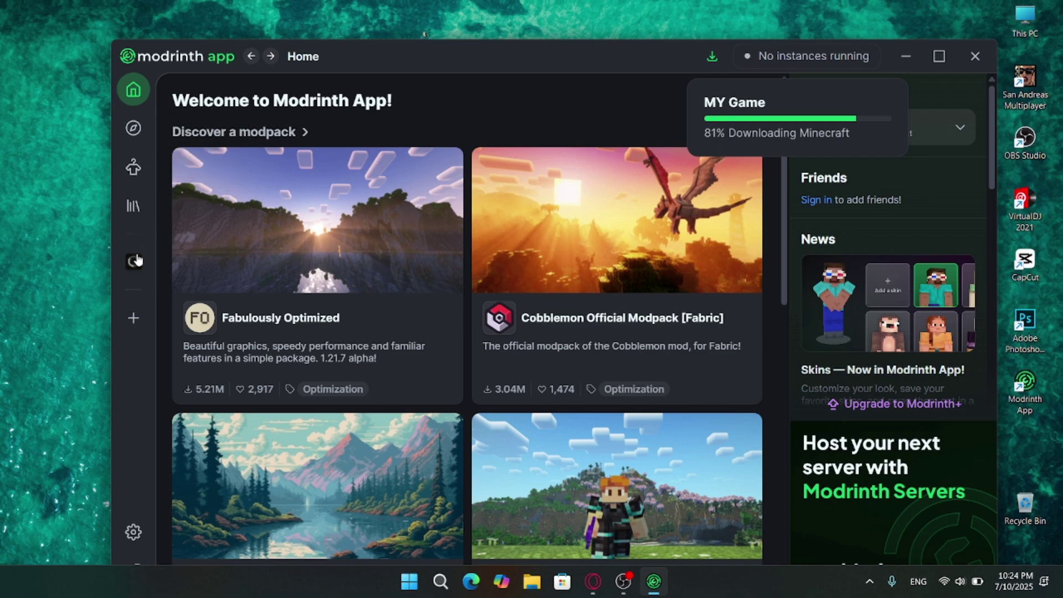
Maximize the Modrinth App window while MY Game's Minecraft download completes
double_click(487, 71)
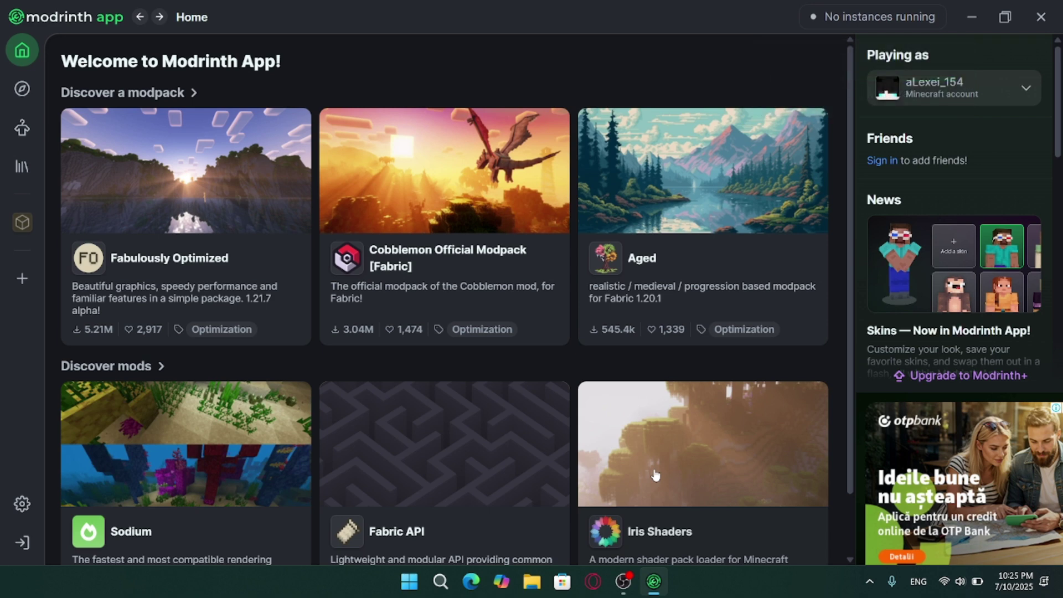
Install the Sodium and Fabric API mods from MY Game's content browser
click(21, 224)
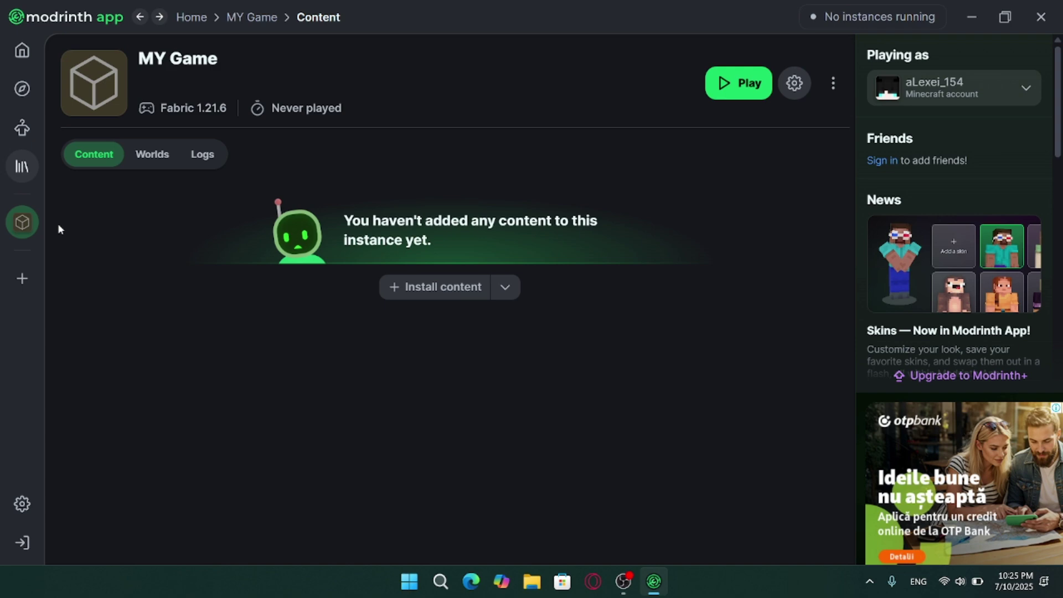
click(435, 293)
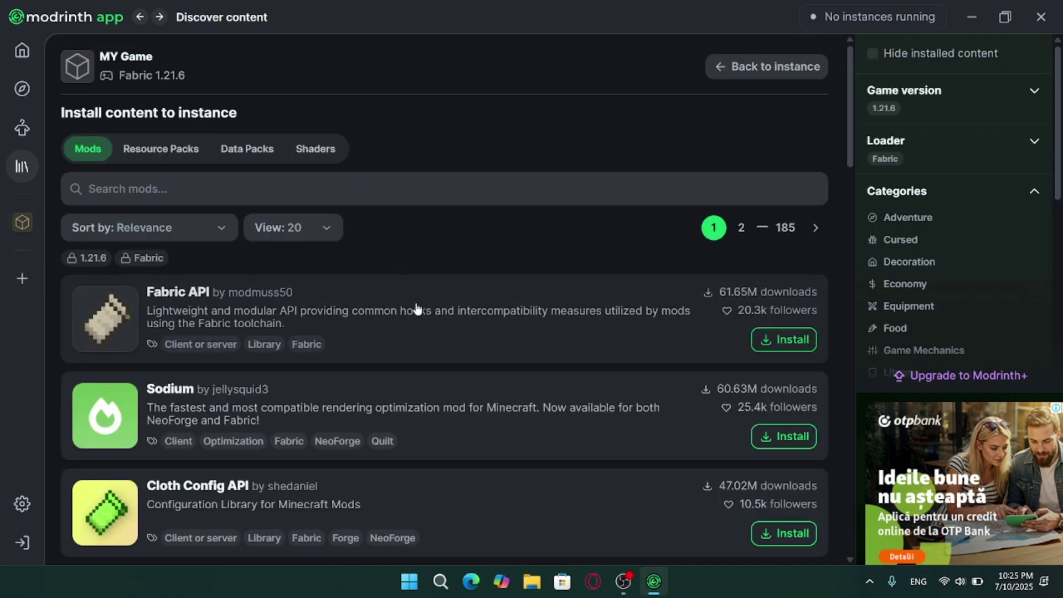
scroll(205, 313, down, 2)
scroll(388, 308, down, 3)
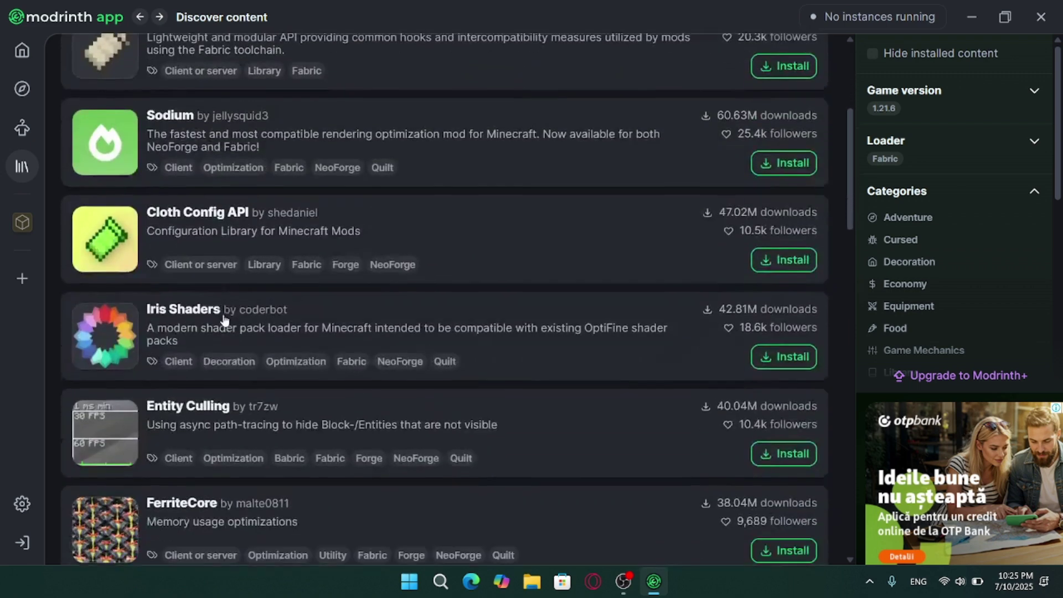
scroll(546, 299, up, 2)
click(795, 297)
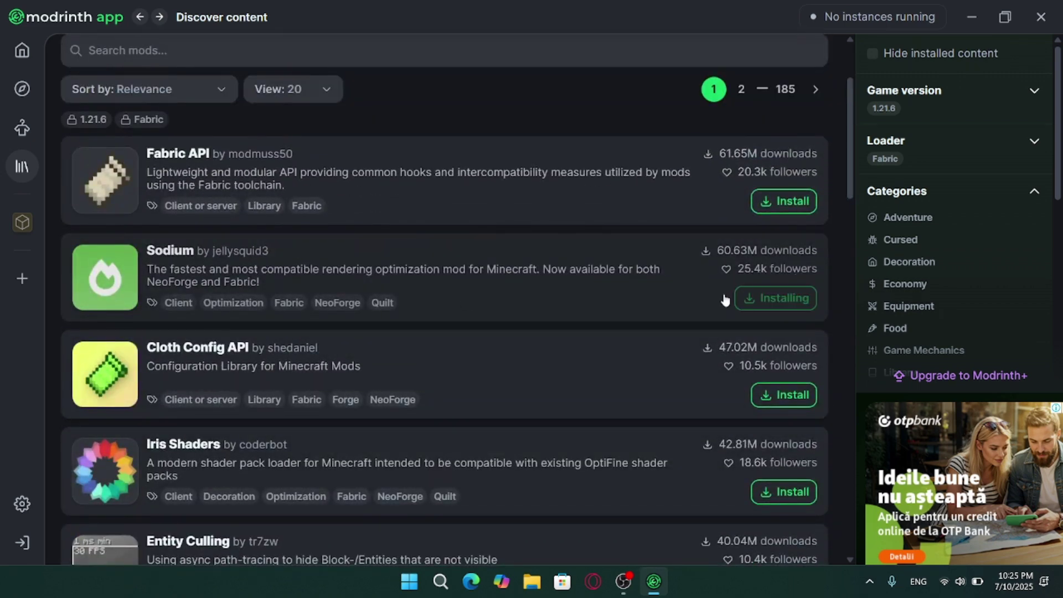
click(787, 202)
Scroll through the mod listings, then switch to browsing resource packs
scroll(432, 343, down, 1)
scroll(252, 352, down, 1)
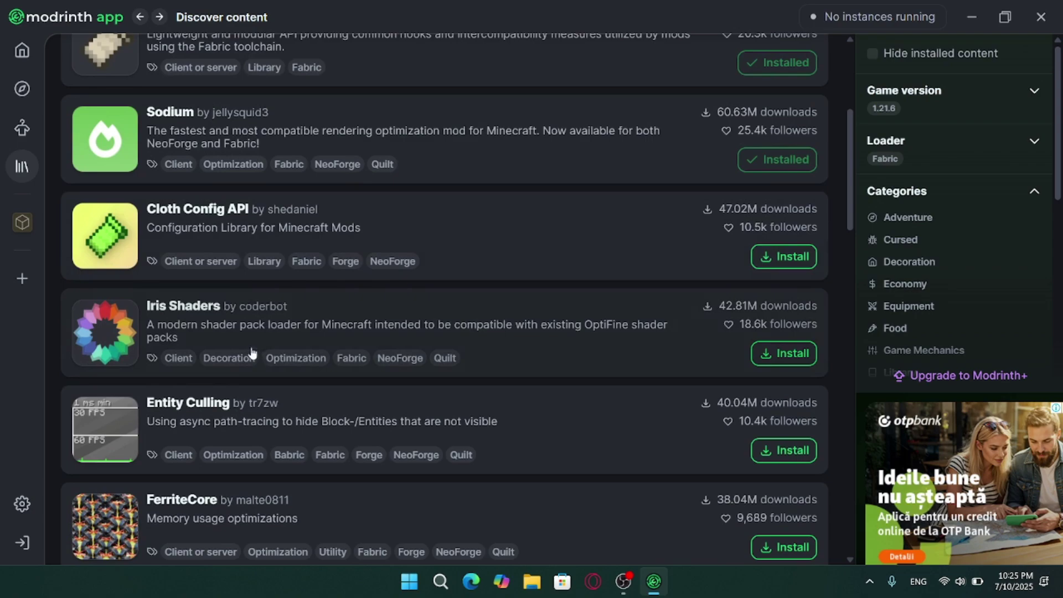
scroll(252, 355, down, 4)
scroll(249, 365, down, 3)
scroll(233, 366, down, 4)
scroll(231, 376, down, 5)
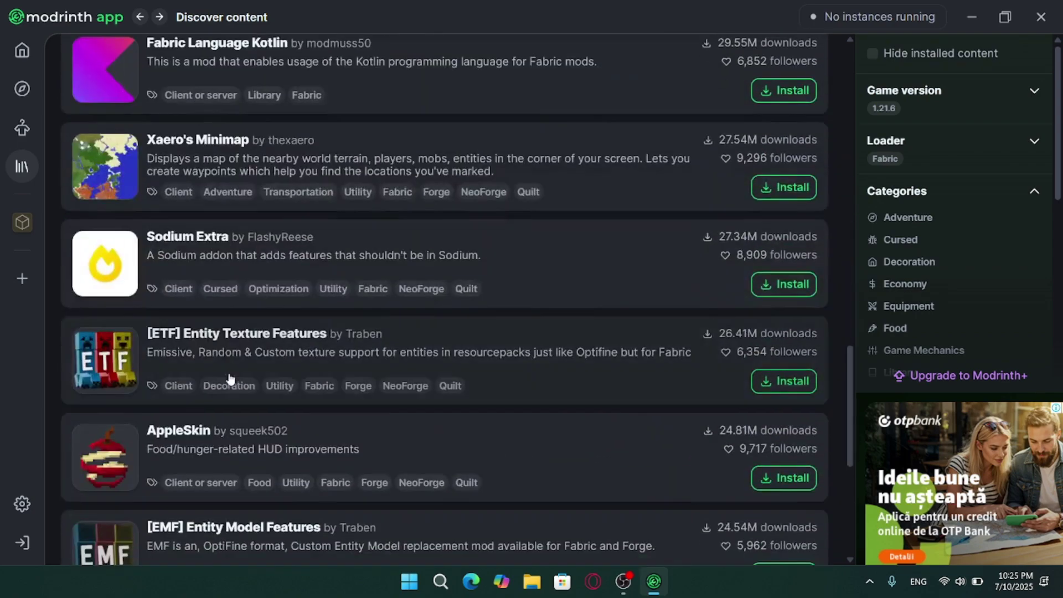
scroll(231, 380, down, 6)
scroll(229, 377, down, 1)
scroll(228, 355, up, 15)
scroll(227, 326, up, 10)
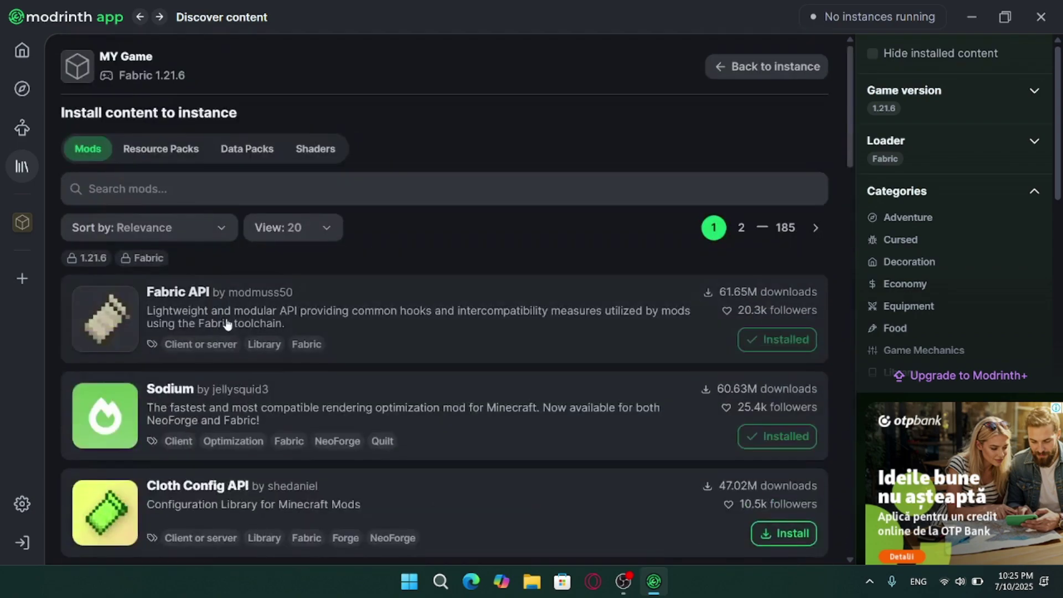
click(161, 148)
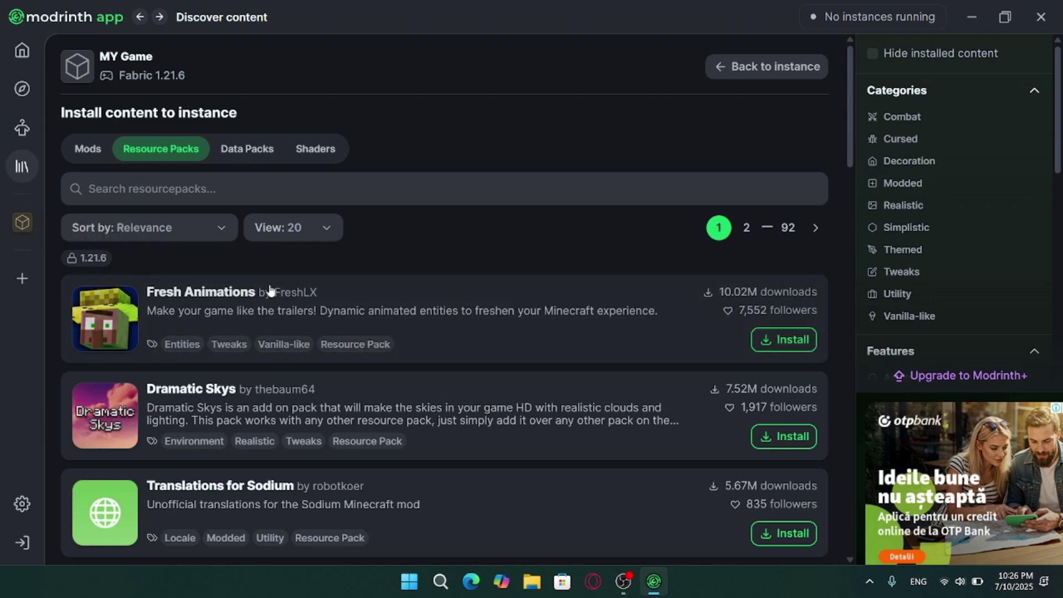
Install the Fresh Animations, Motschen's Better Leaves and Default HD 128x resource packs
click(784, 340)
scroll(721, 354, down, 4)
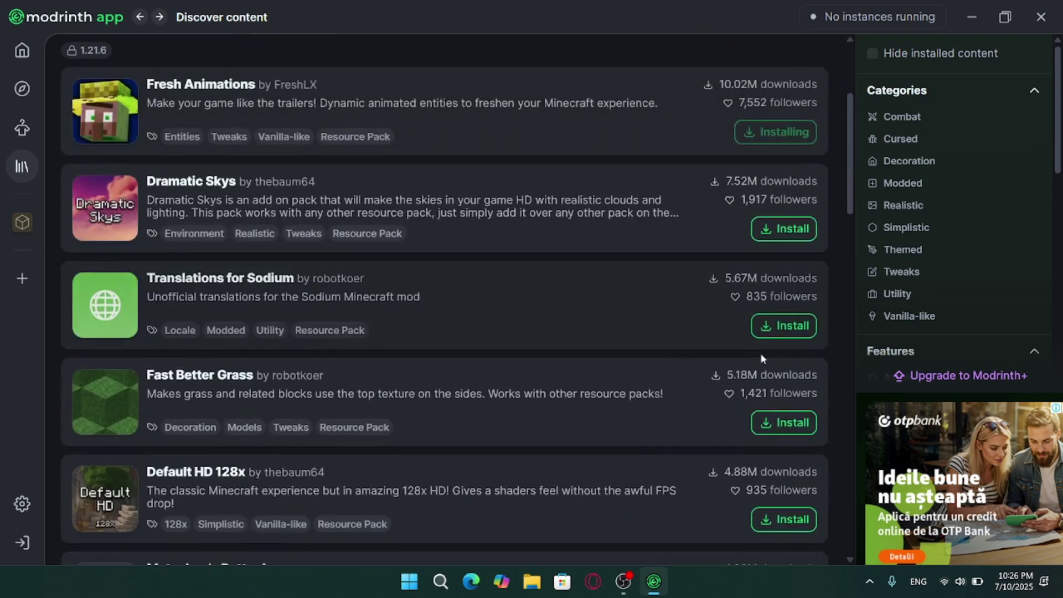
scroll(762, 357, down, 3)
click(763, 471)
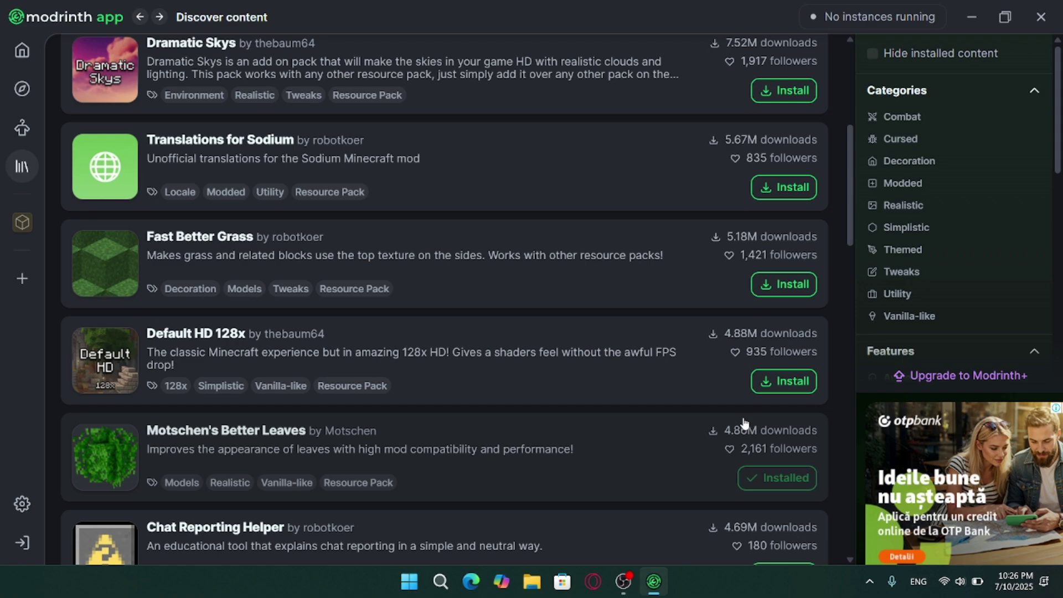
click(781, 383)
scroll(624, 367, up, 2)
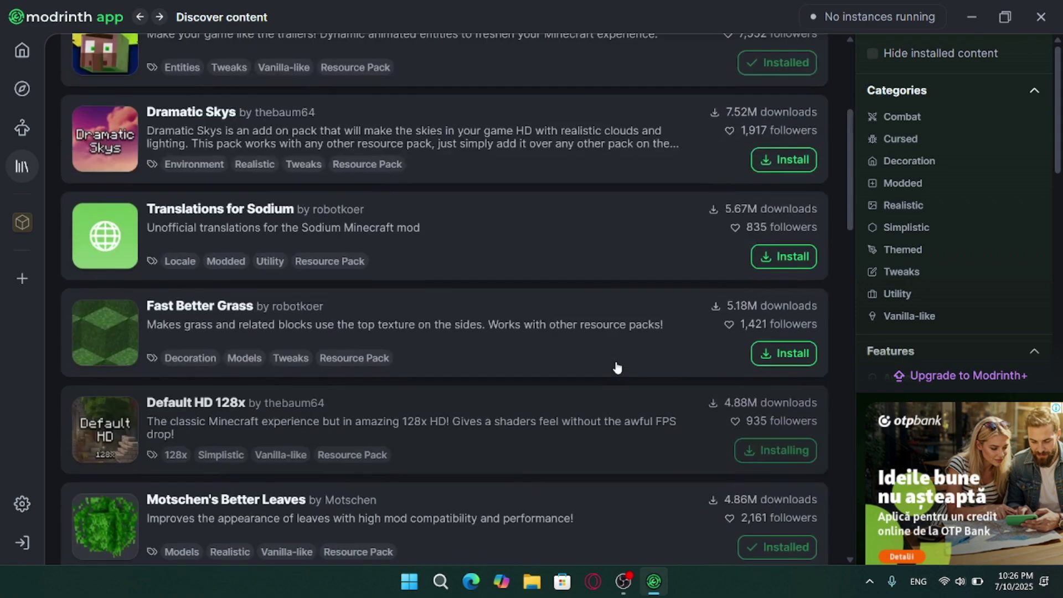
scroll(617, 368, up, 5)
Switch to data packs and move to the second page of results
click(262, 151)
scroll(368, 235, down, 3)
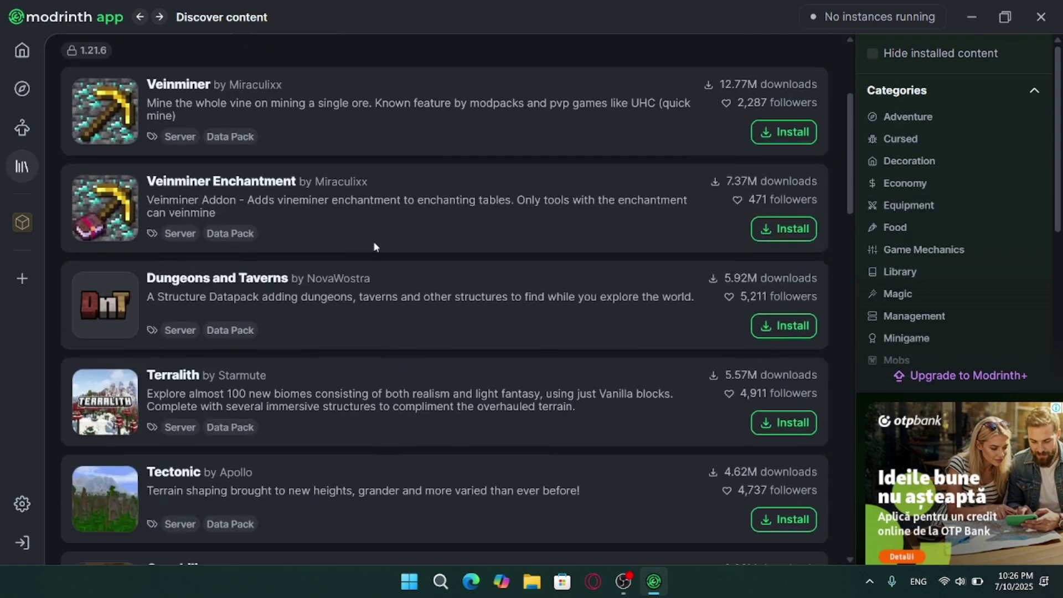
scroll(374, 241, down, 4)
scroll(463, 308, down, 5)
scroll(463, 308, down, 2)
scroll(475, 301, down, 2)
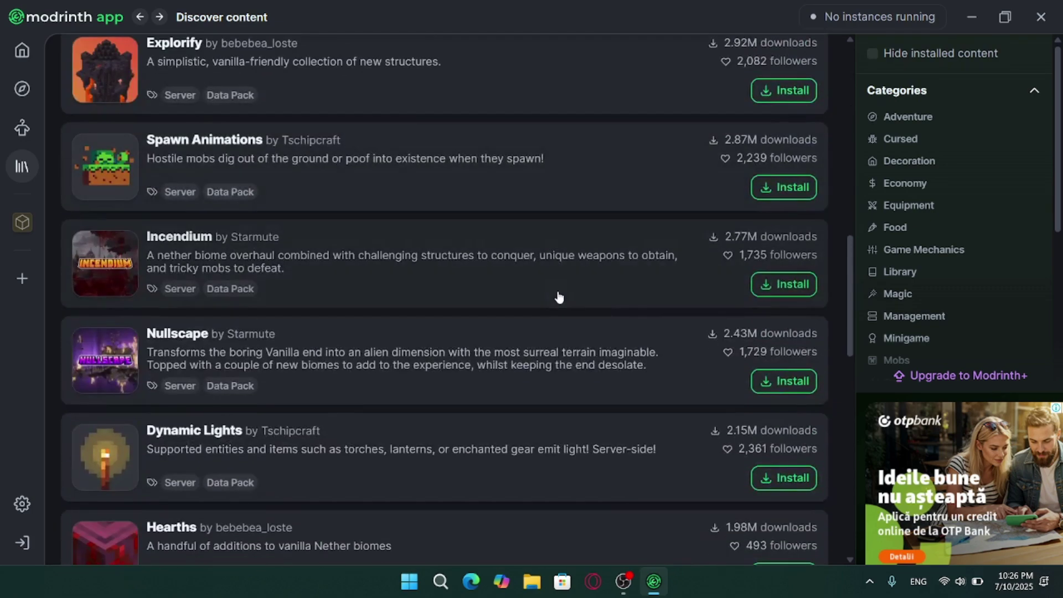
scroll(598, 259, down, 1)
scroll(598, 259, down, 2)
scroll(597, 260, down, 3)
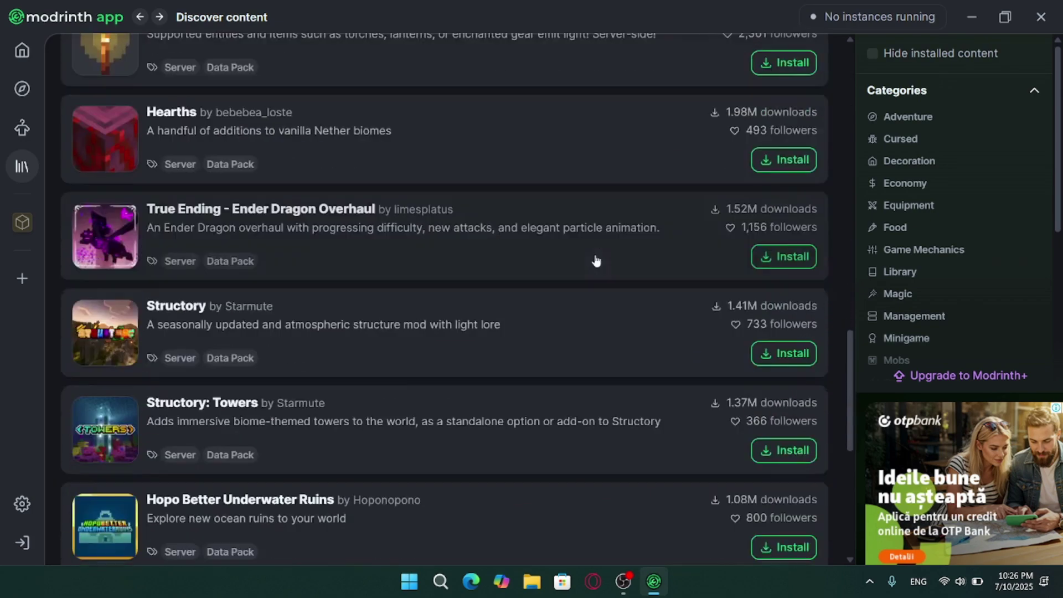
scroll(597, 260, down, 2)
scroll(596, 260, down, 4)
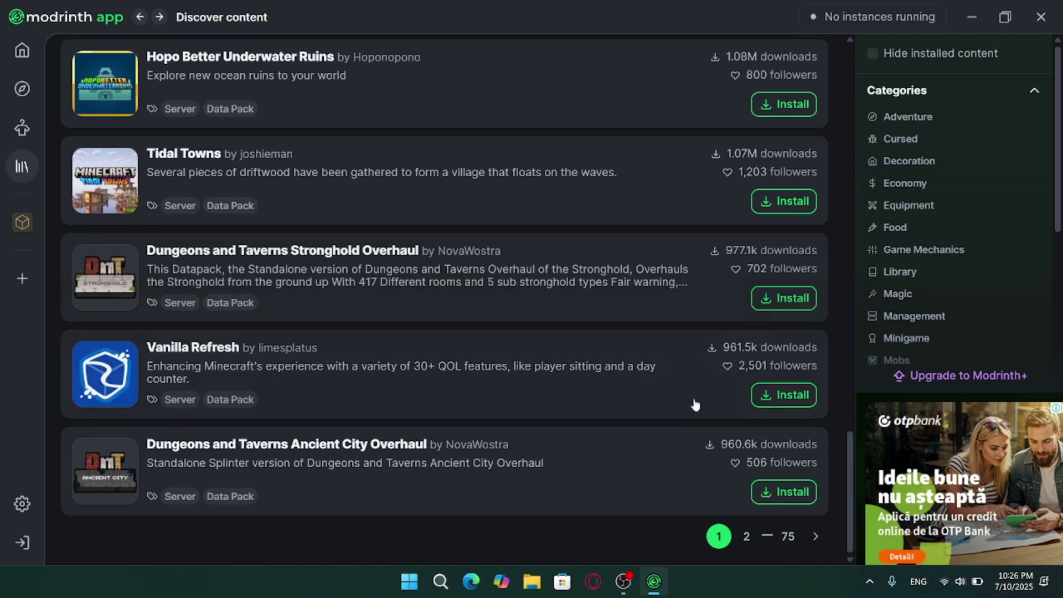
click(747, 538)
Install the More Mobs and Better Trees data packs
scroll(520, 415, down, 2)
scroll(506, 411, down, 5)
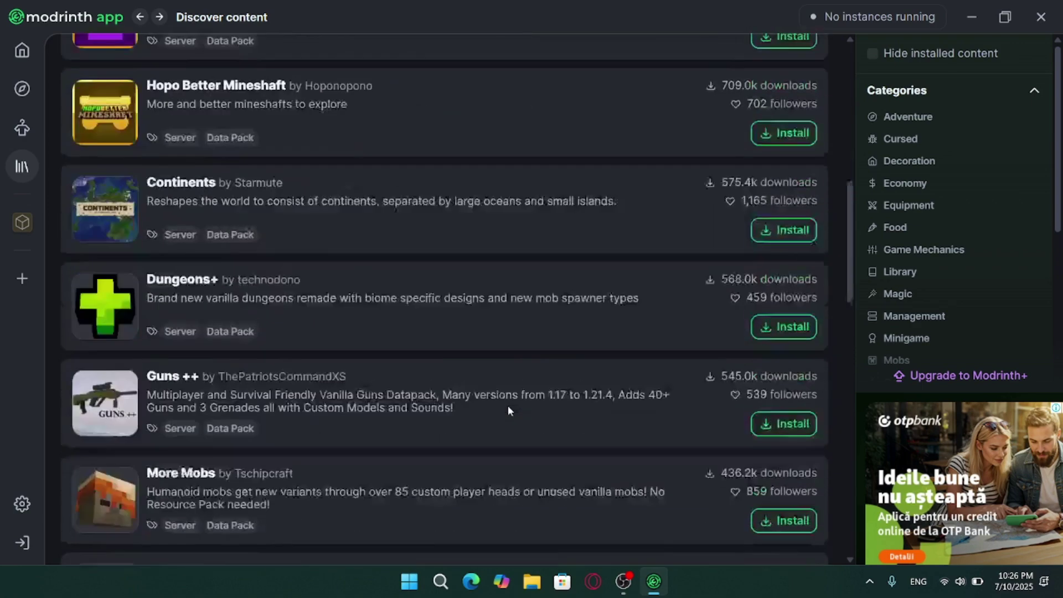
scroll(508, 410, down, 3)
click(786, 284)
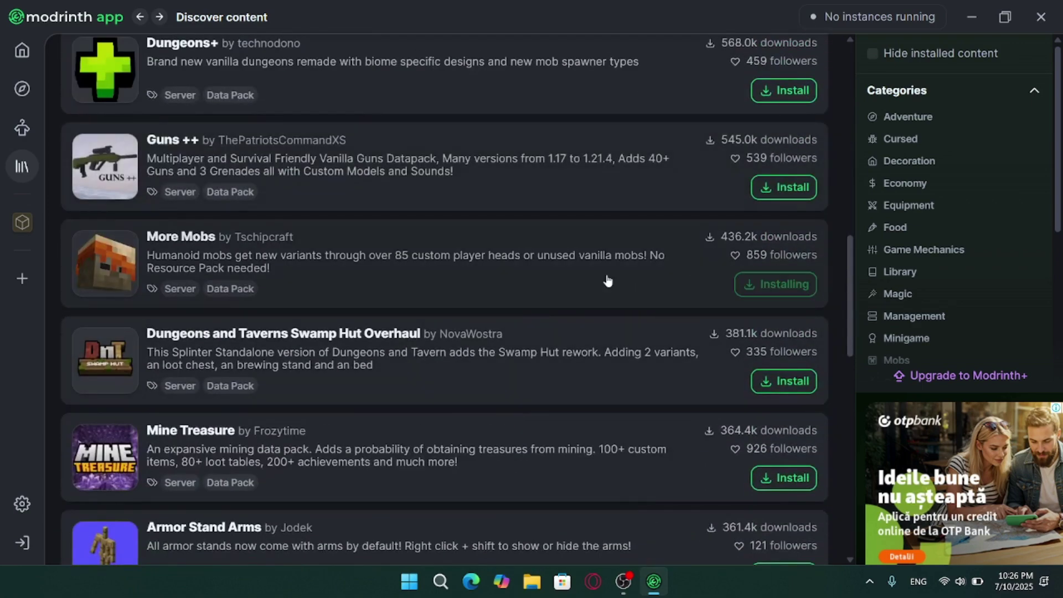
scroll(607, 280, down, 3)
scroll(582, 297, down, 3)
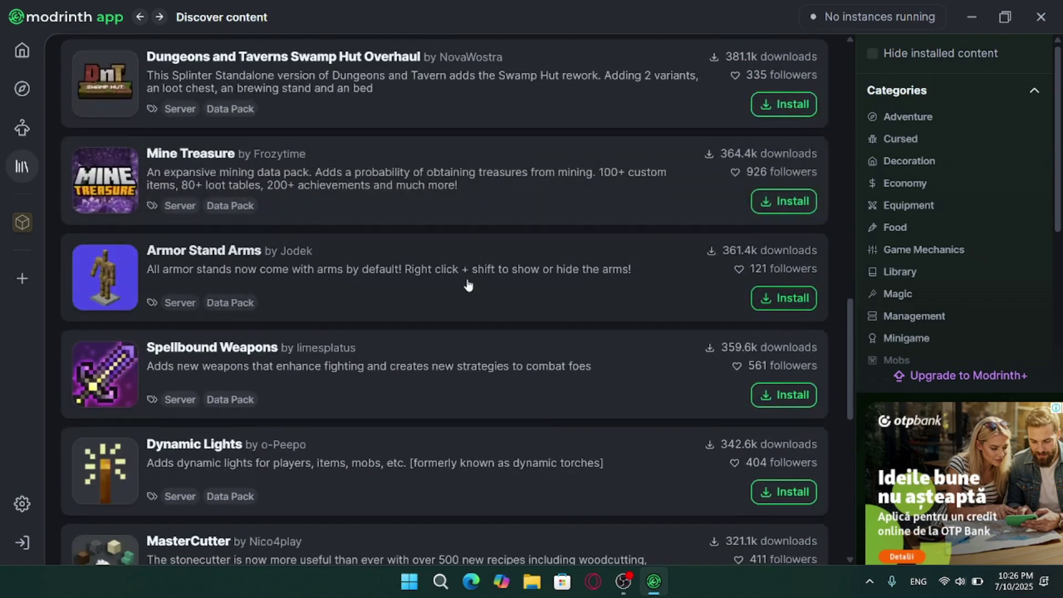
scroll(468, 284, down, 2)
scroll(468, 283, down, 2)
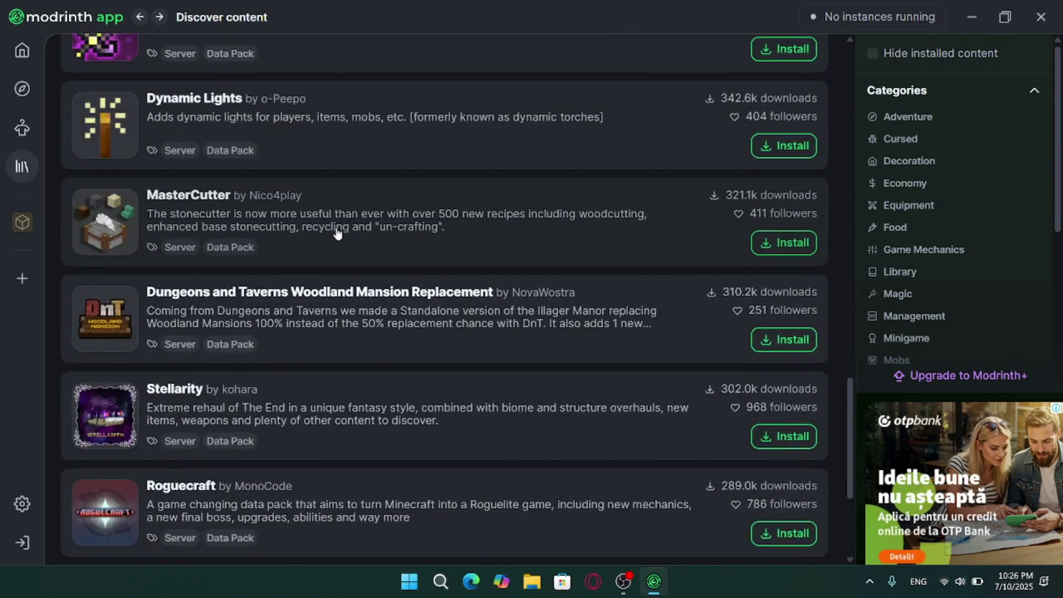
scroll(338, 233, down, 1)
scroll(331, 351, down, 3)
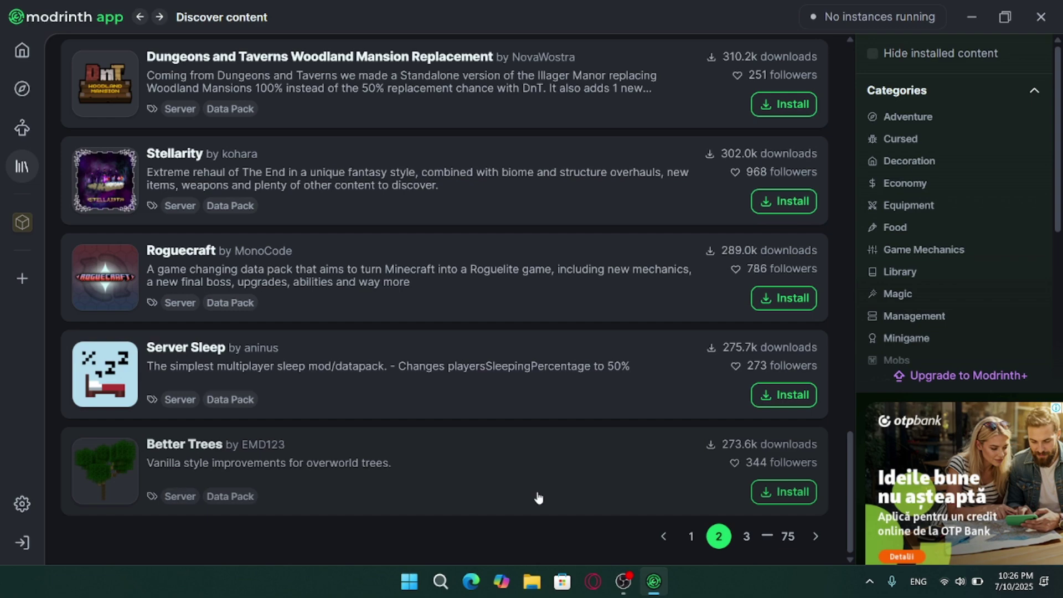
click(782, 492)
scroll(583, 463, up, 5)
scroll(548, 426, up, 20)
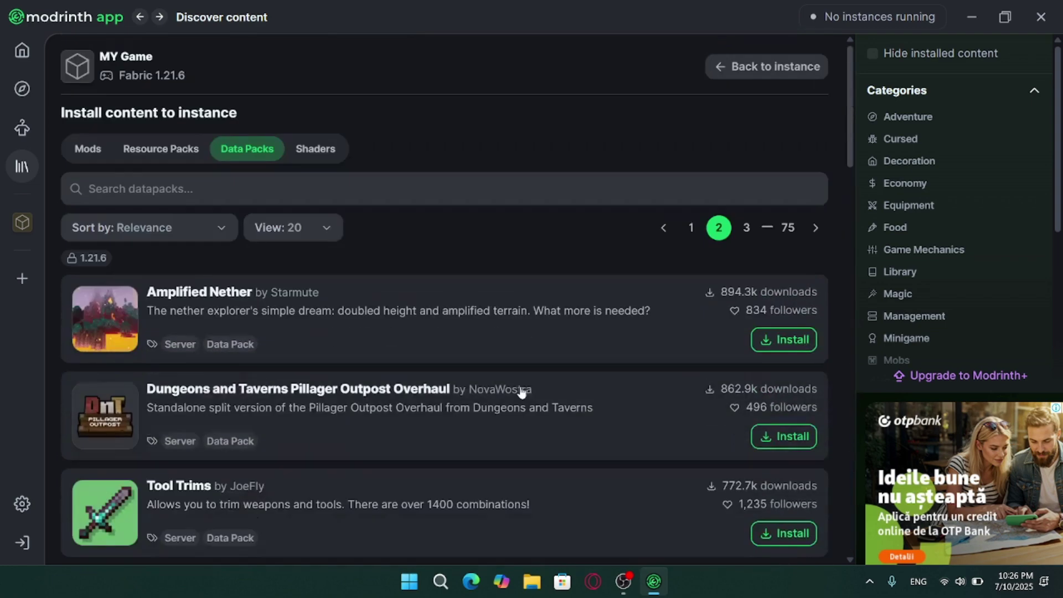
Install Night Vision Shaders from the Shaders listings
click(319, 148)
scroll(310, 183, down, 1)
scroll(215, 191, down, 2)
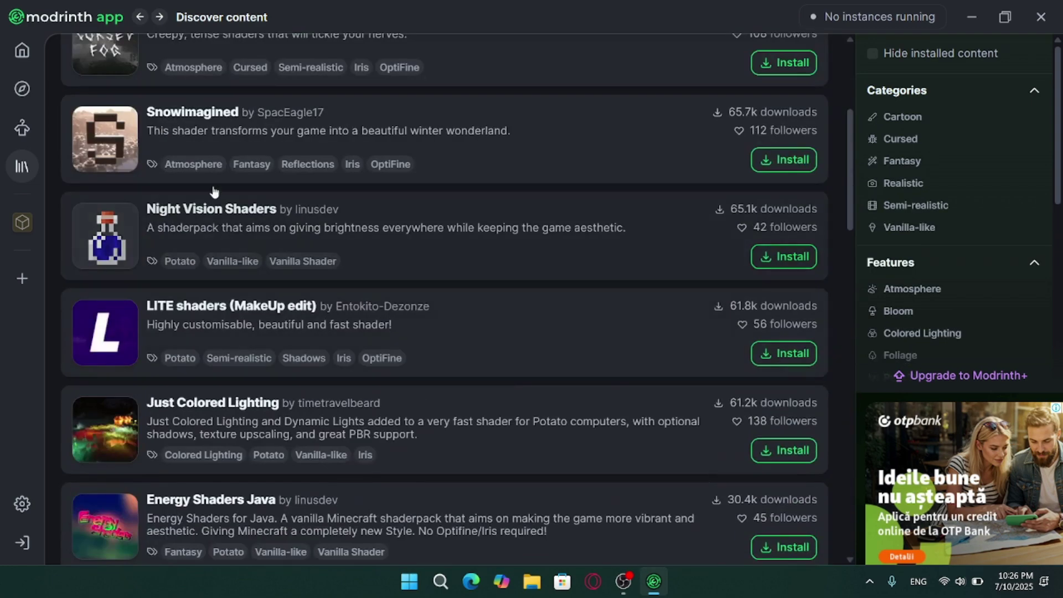
scroll(720, 232, down, 2)
click(784, 118)
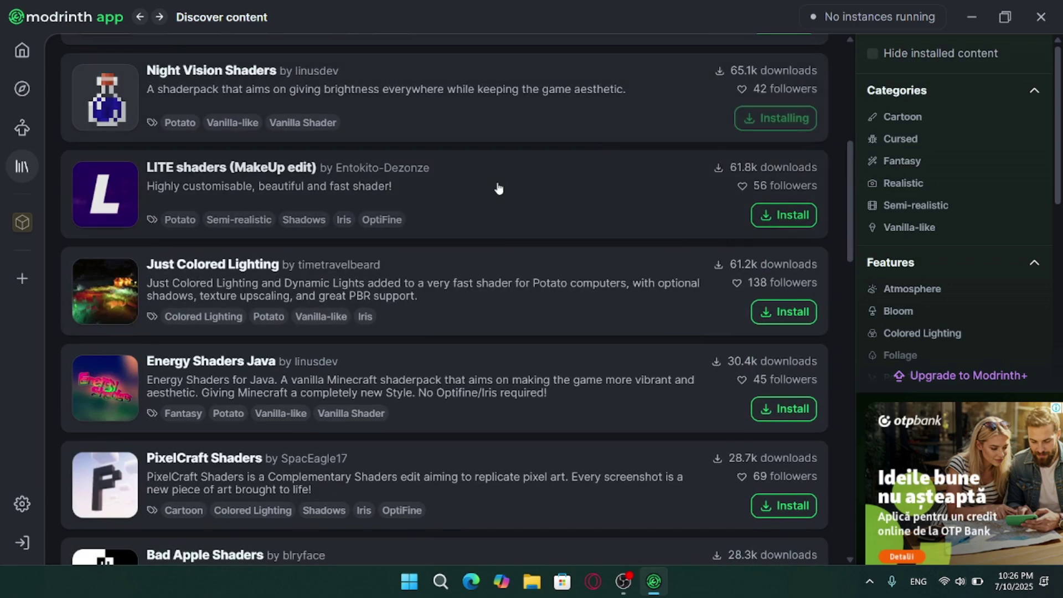
scroll(487, 205, up, 6)
Play MY Game from its instance page and bring the loading Minecraft window forward
click(767, 67)
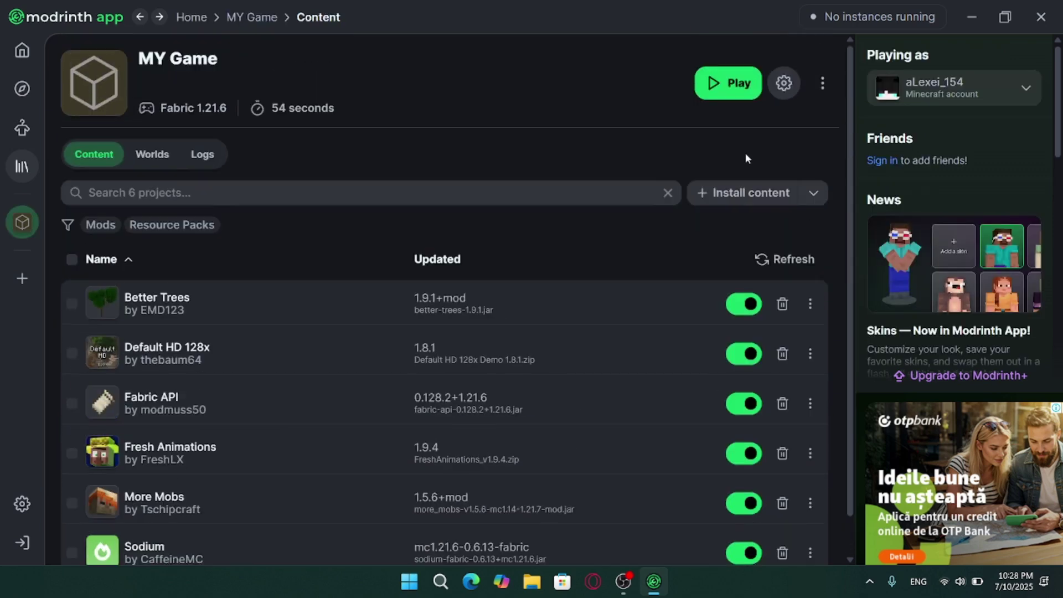
click(724, 83)
scroll(664, 149, down, 1)
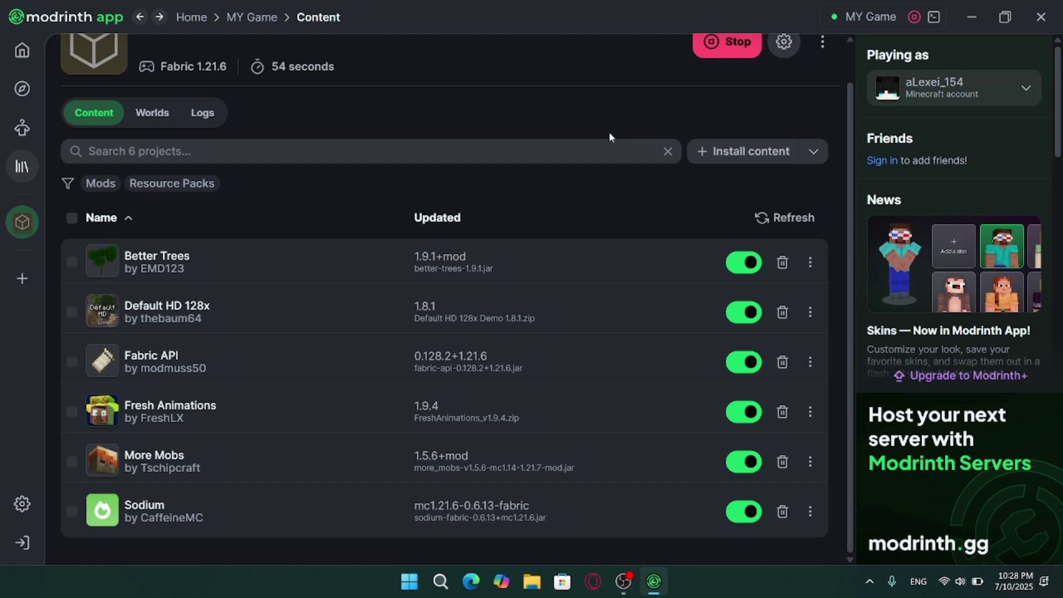
scroll(484, 244, up, 1)
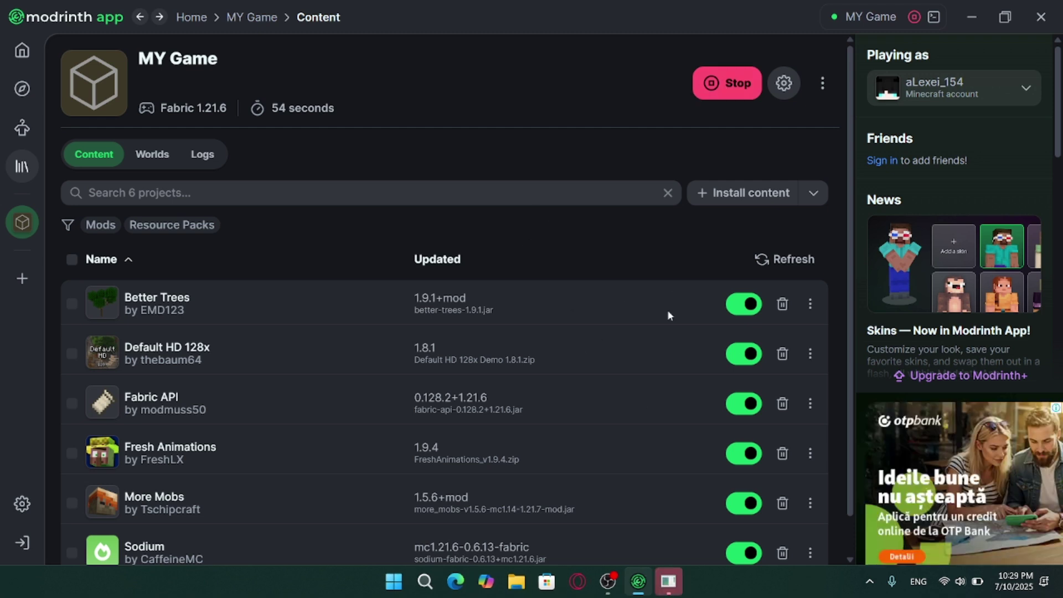
click(669, 580)
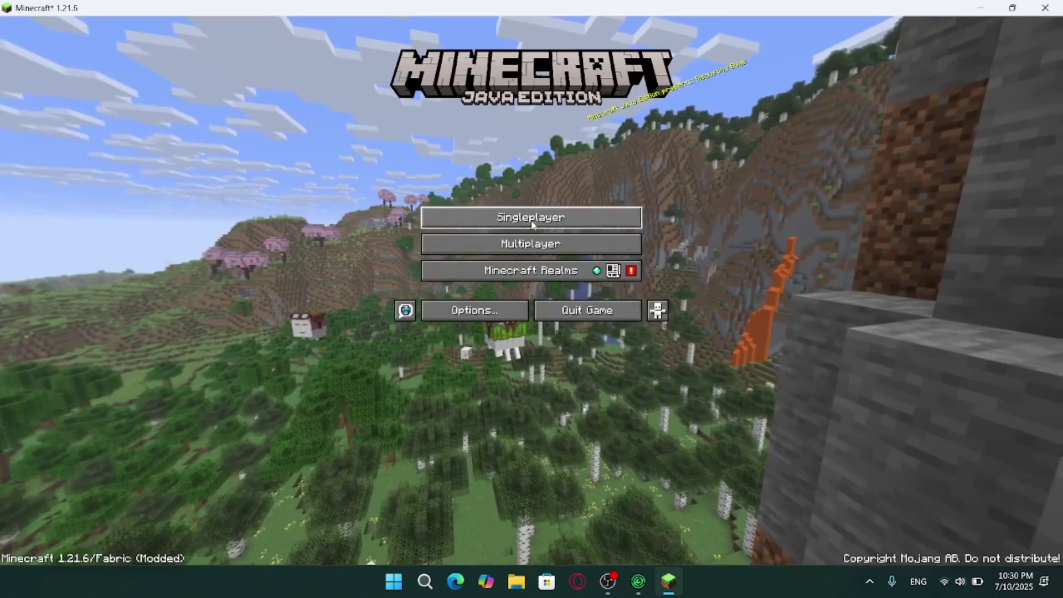
Create a new world with Creative game mode and Superflat world type
click(598, 223)
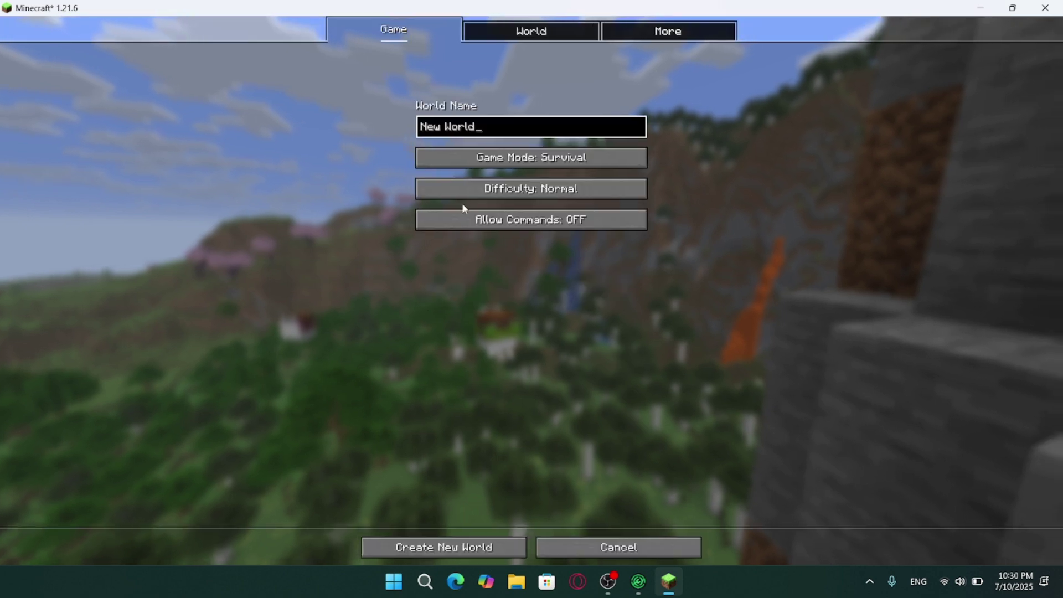
click(531, 158)
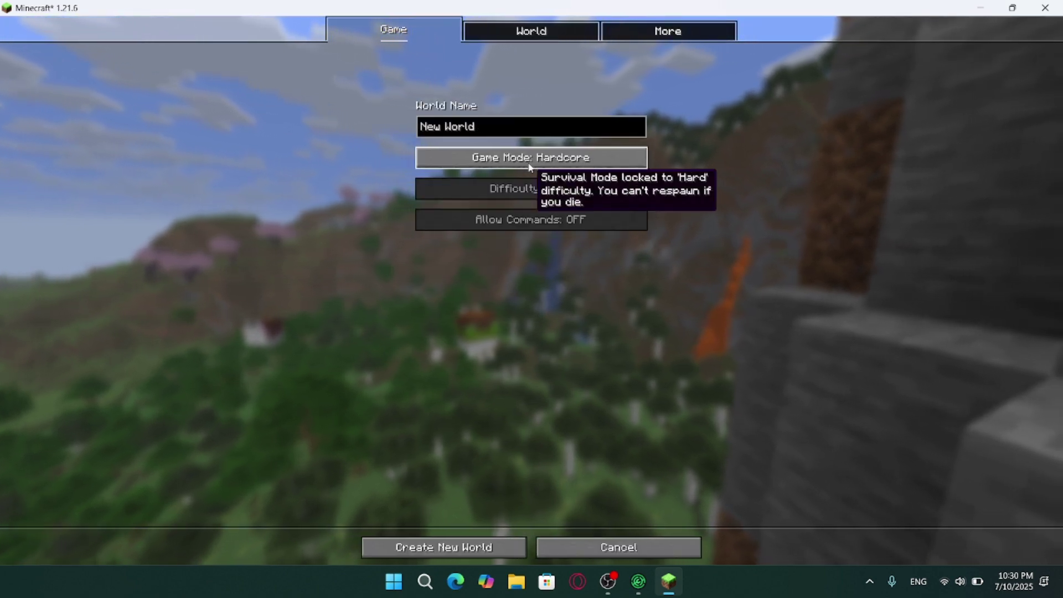
click(530, 30)
click(493, 113)
click(493, 113)
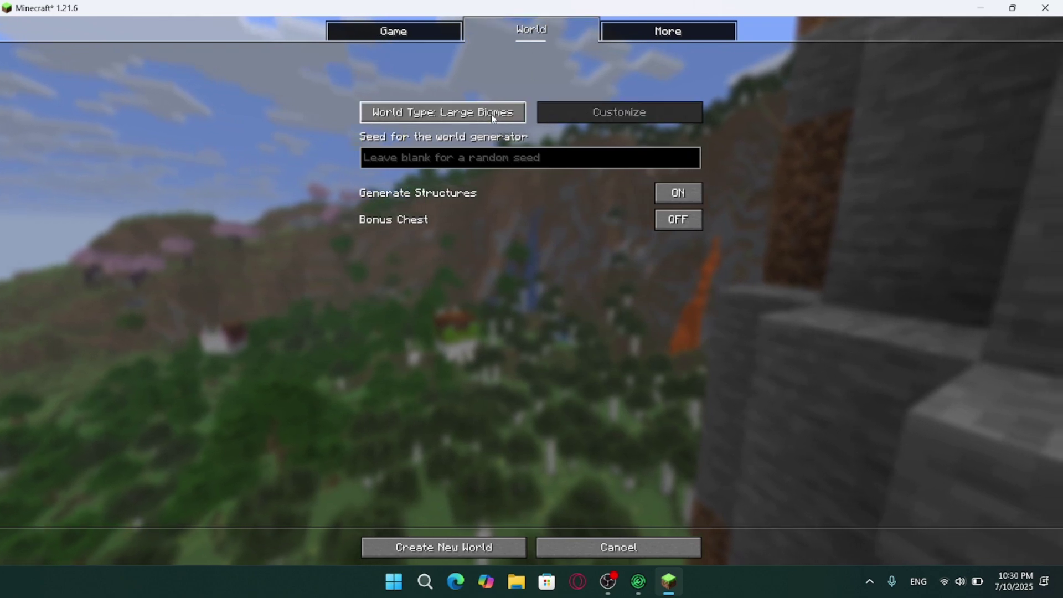
click(492, 116)
click(493, 117)
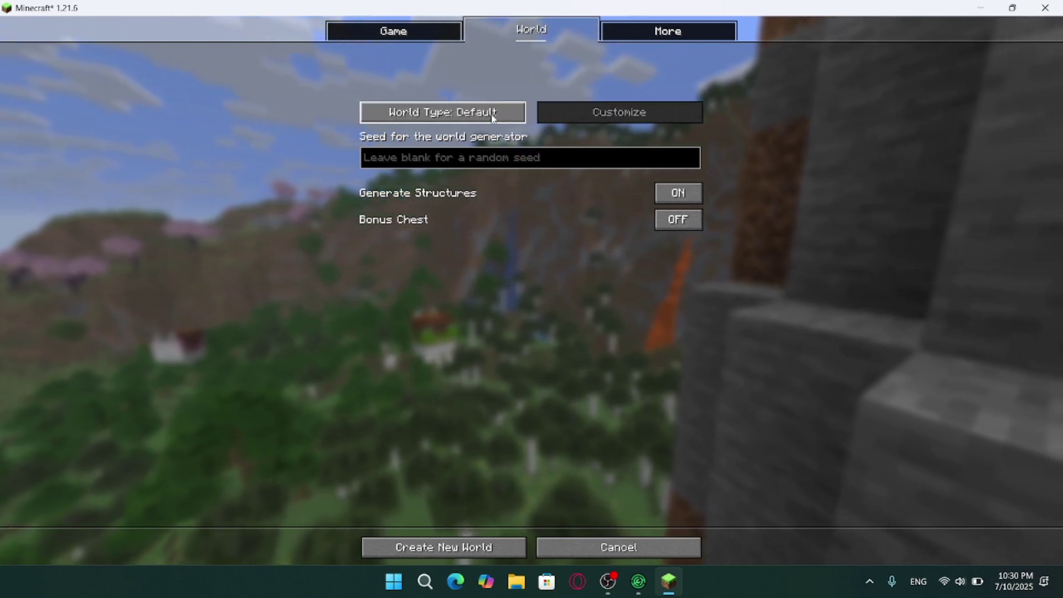
click(475, 546)
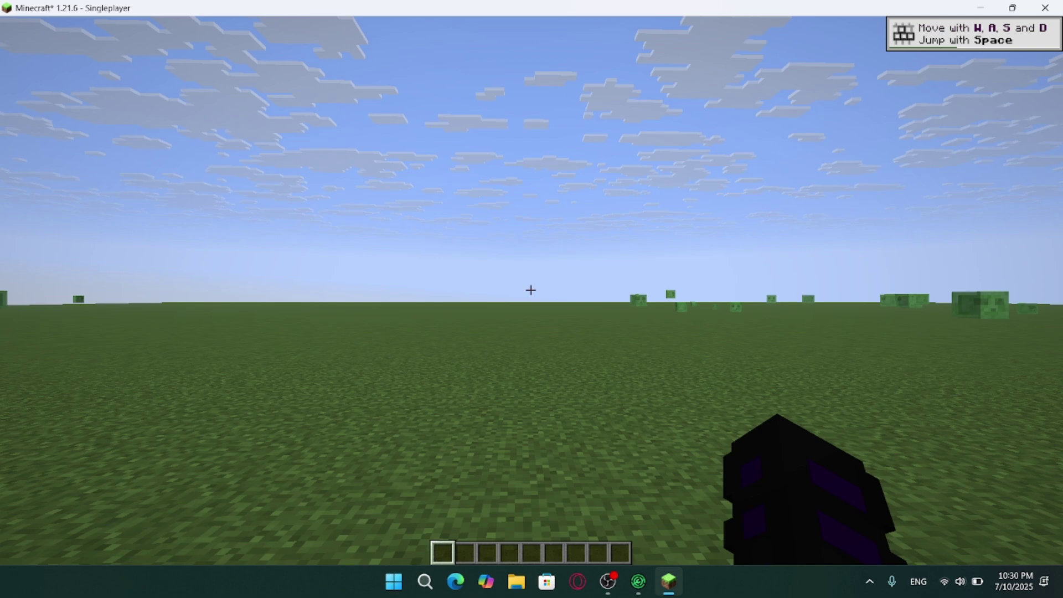
Enable Default HD 128x and FreshAnimations in Resource Packs, then return to the pause menu
key(Escape)
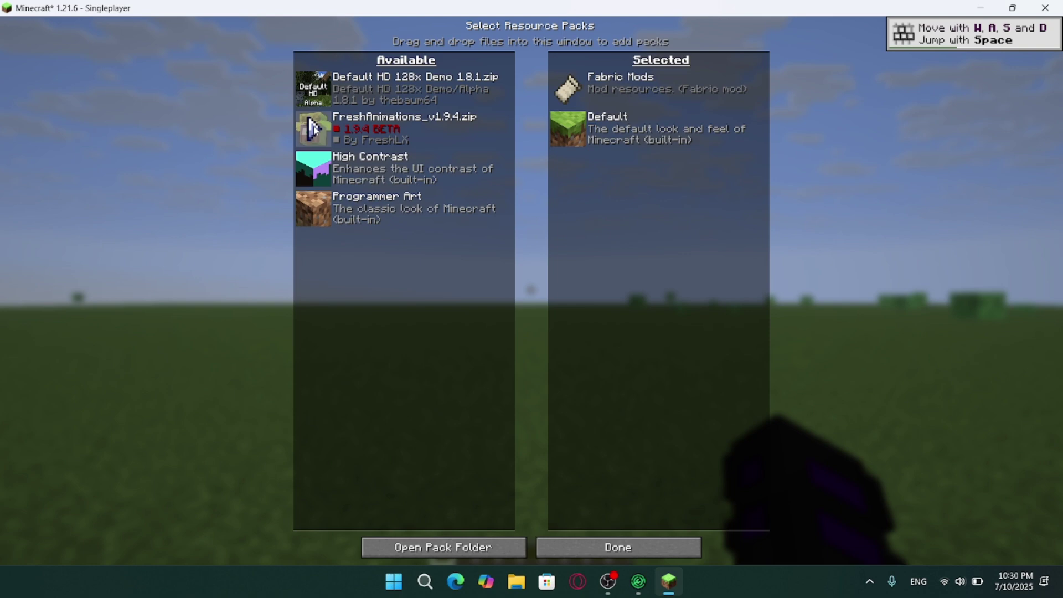
click(312, 127)
click(312, 88)
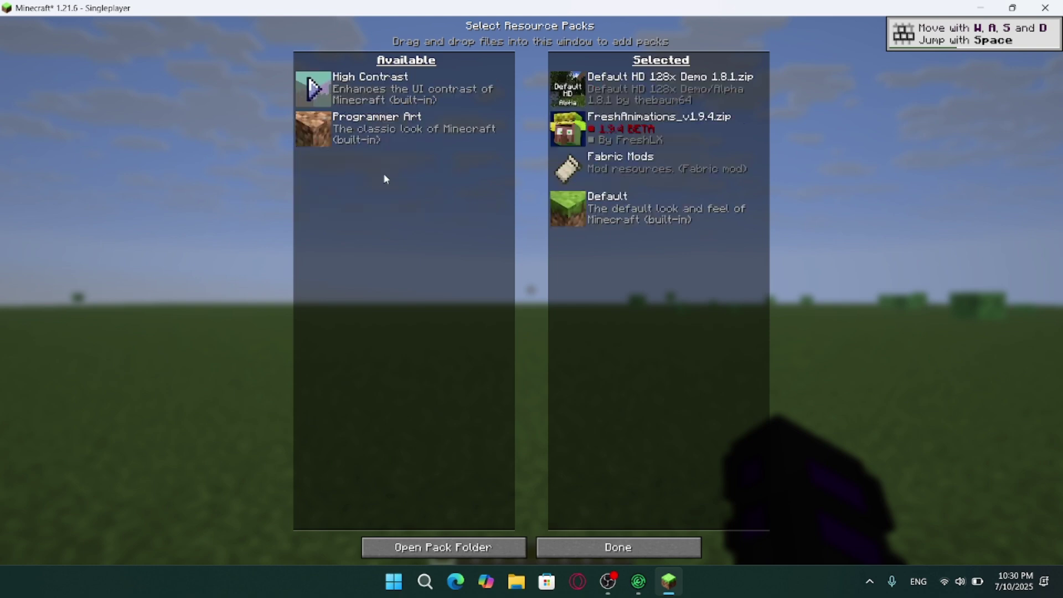
click(605, 547)
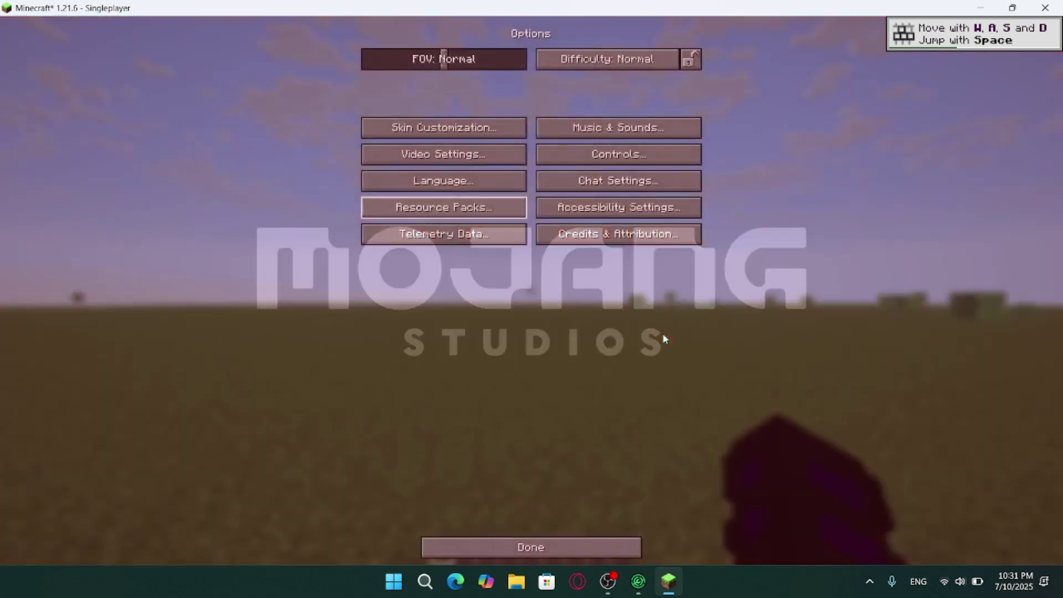
click(562, 546)
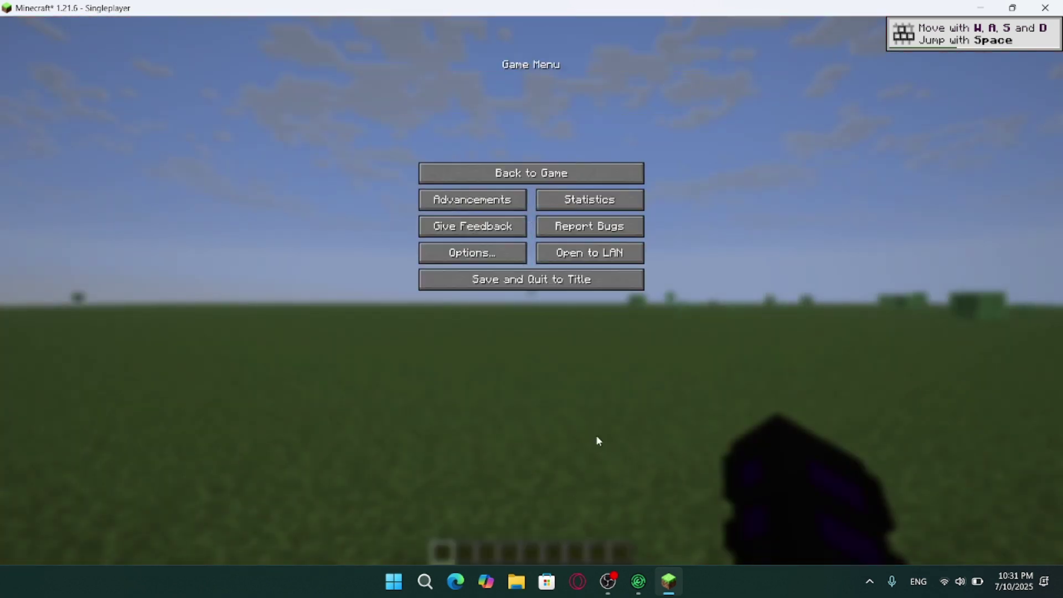